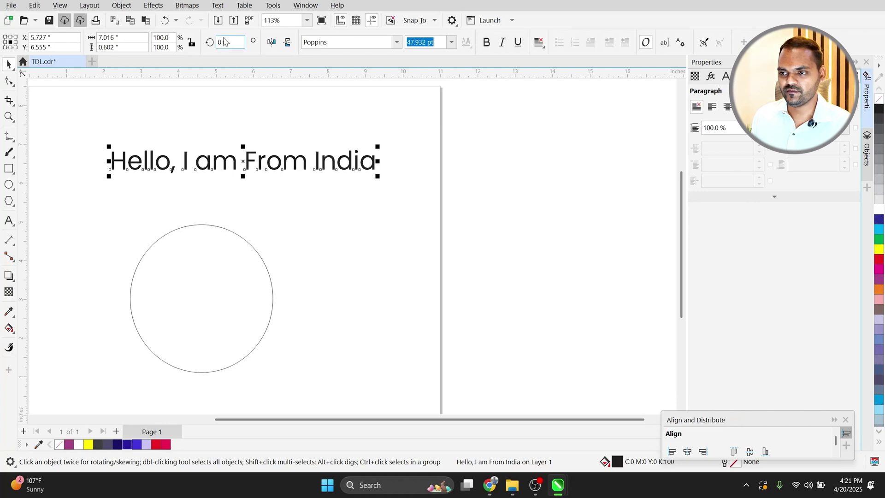
- Fit the "Hello, I am From India" text to the upper arc of the circle
left_click(220, 6)
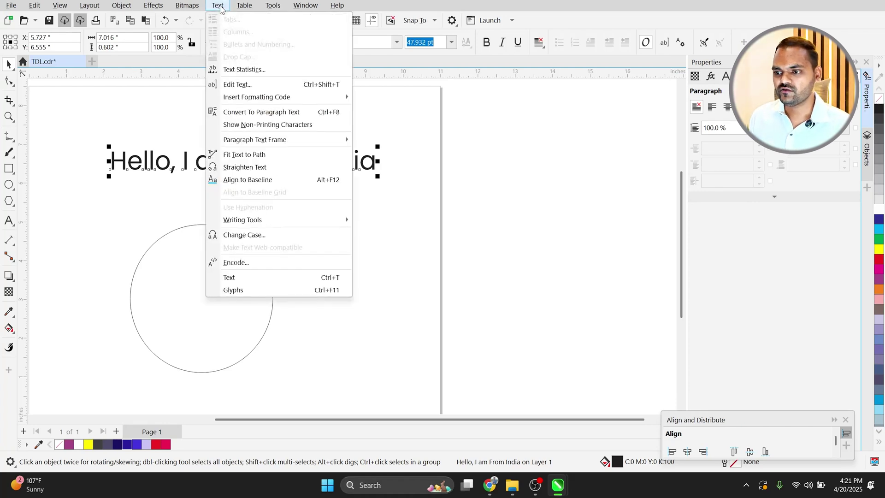
left_click(247, 155)
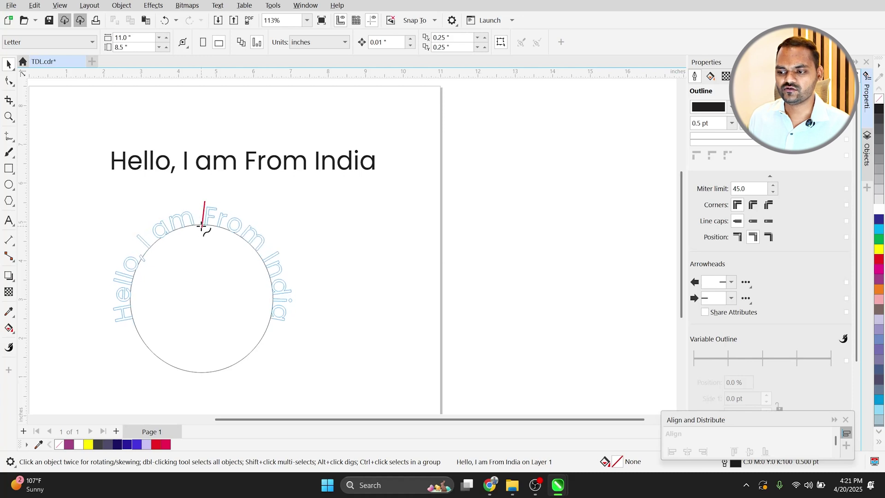
left_click(201, 226)
scroll(318, 217, "down", 1)
scroll(259, 226, "up", 1)
- Replace the curved text on the circle with "GUJARAT MUNICIPALITY"
double_click(258, 224)
key("ctrl+a")
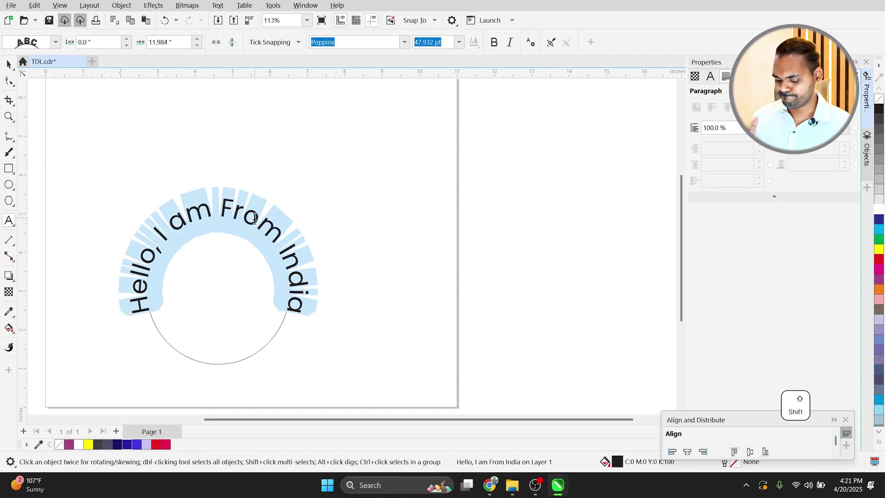
type("Guja")
key("BackSpace")
key("BackSpace")
key("BackSpace")
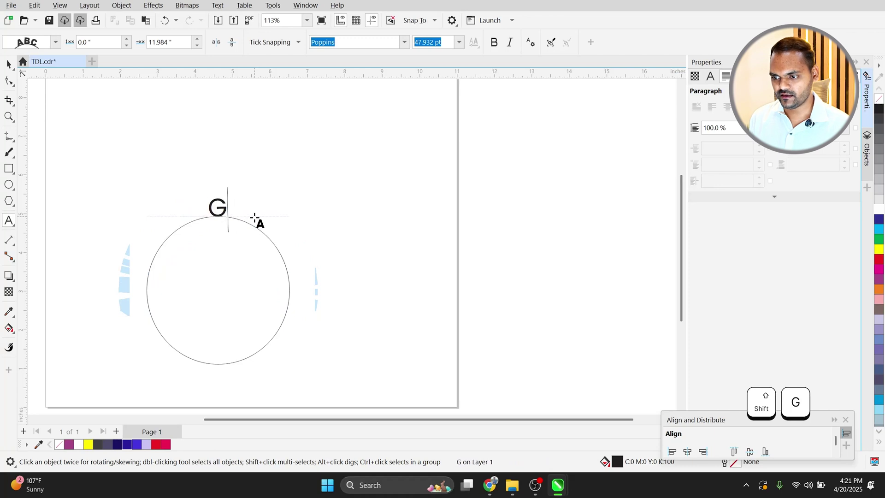
type("J")
key("BackSpace")
type("UJARAT MUNI")
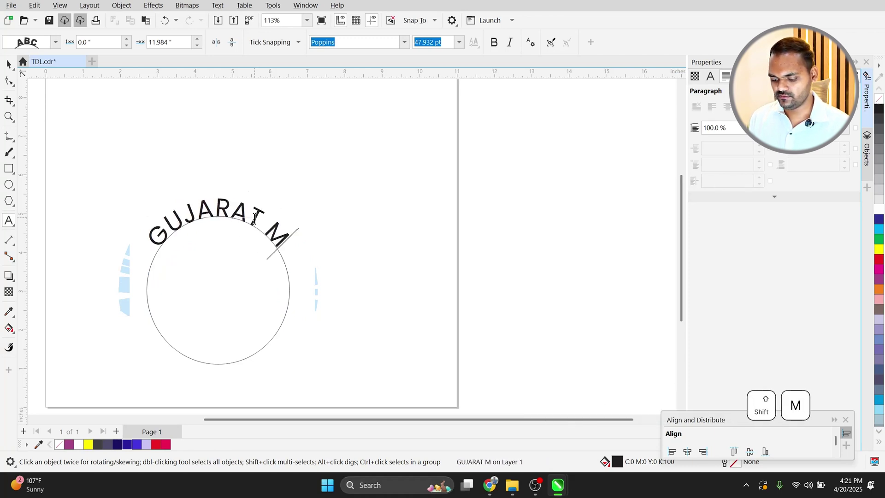
key("BackSpace")
type("UNICIPALITY")
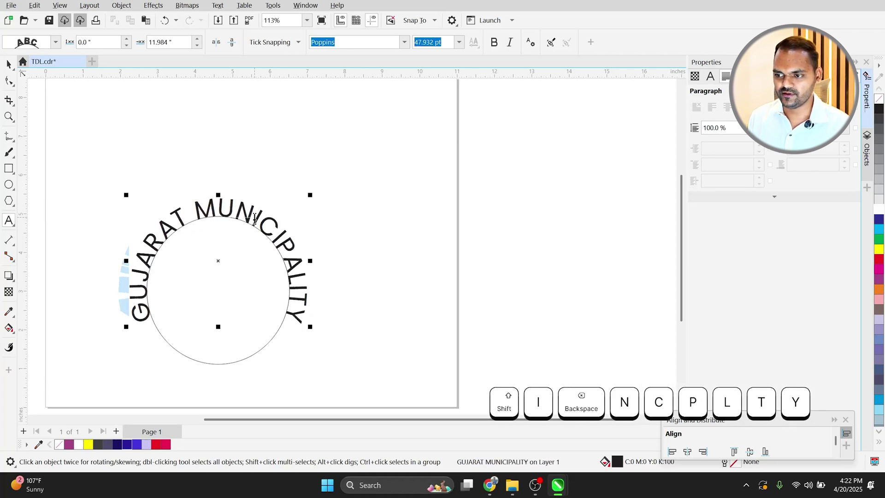
key("ctrl+space")
- Change the font of the curved "GUJARAT MUNICIPALITY" text to Roboto Condensed
left_click(253, 223)
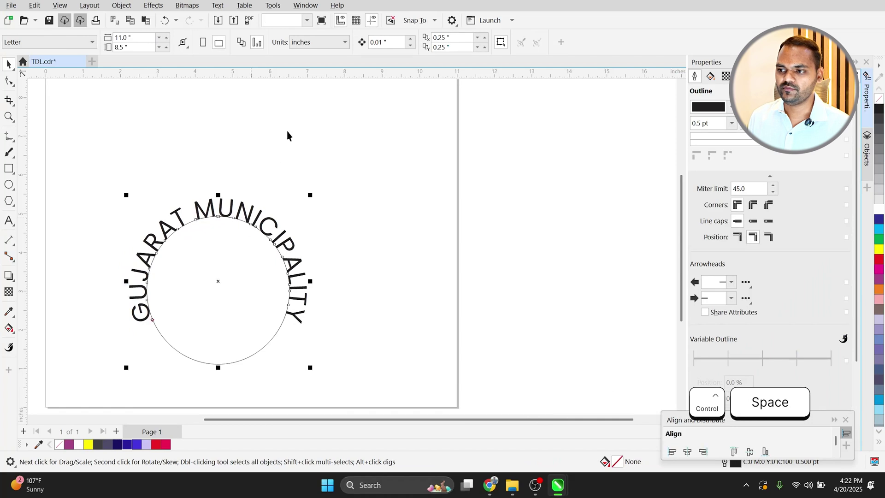
left_click(348, 42)
type("Roboto C")
key("Return")
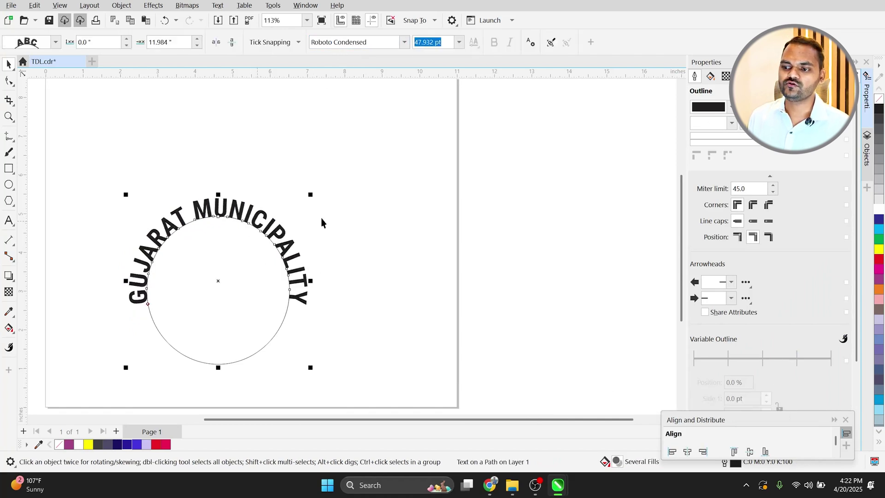
left_click(345, 256)
scroll(186, 356, "up", 1)
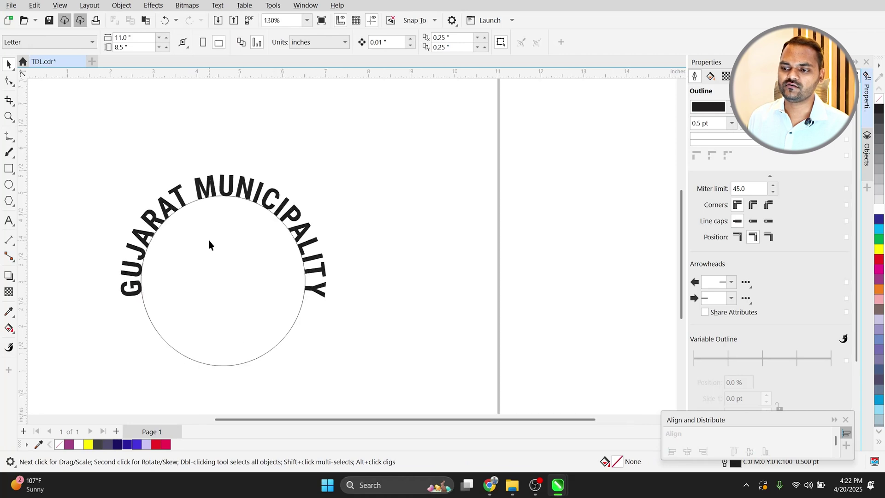
- Switch to Chrome and search Google Images for "gujarat map"
left_click(219, 190)
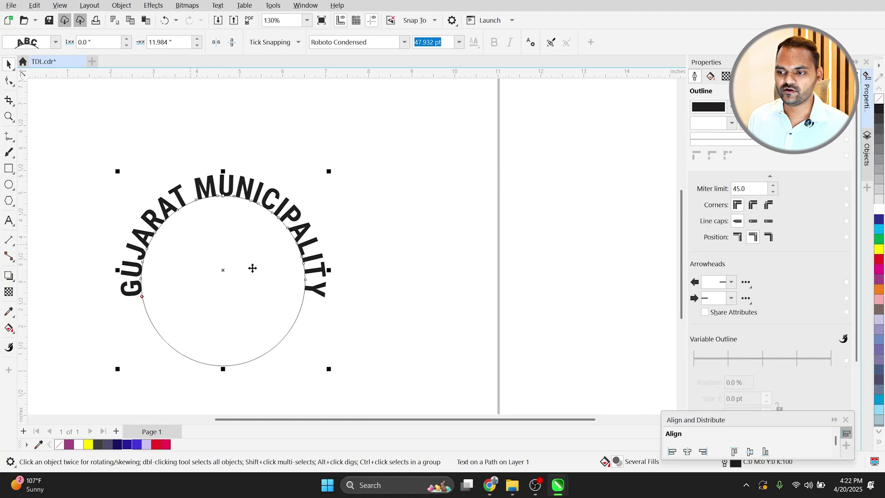
key("alt+Tab")
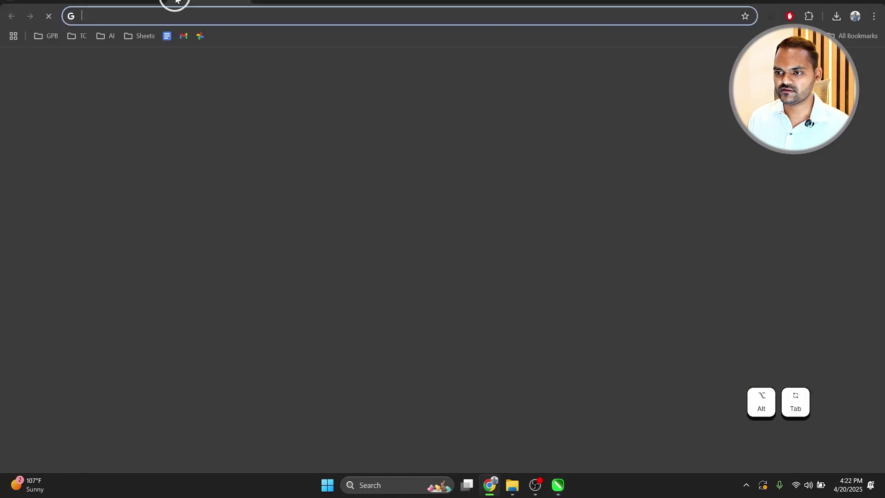
type("gujarat map")
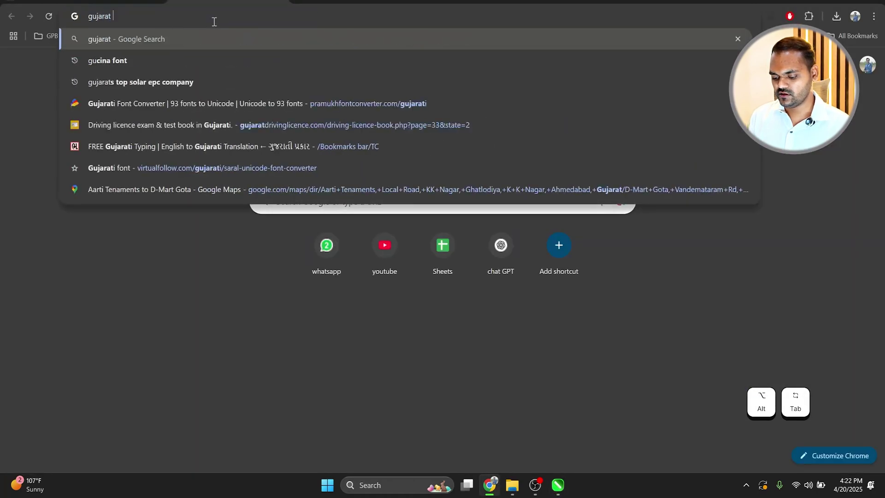
key("Return")
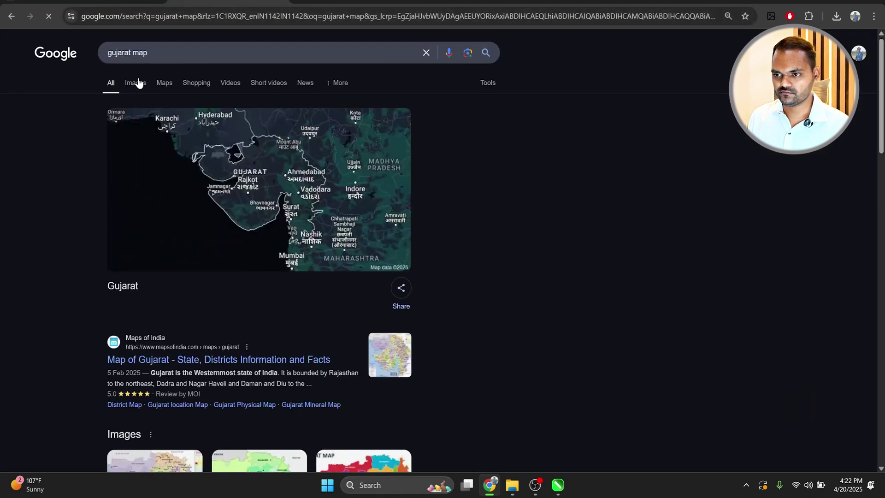
left_click(136, 83)
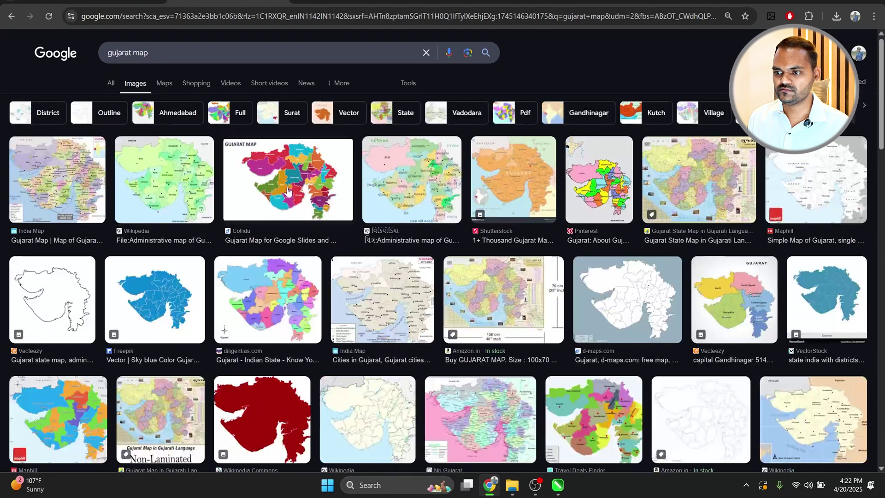
- Copy the multicoloured Collidu Gujarat map image, return to CorelDRAW, paste it and place it beside the page
left_click(288, 190)
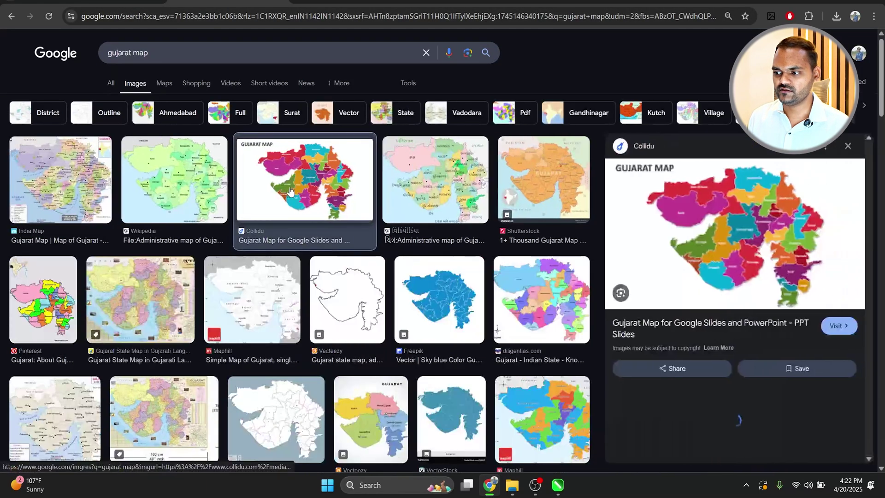
right_click(599, 203)
right_click(693, 192)
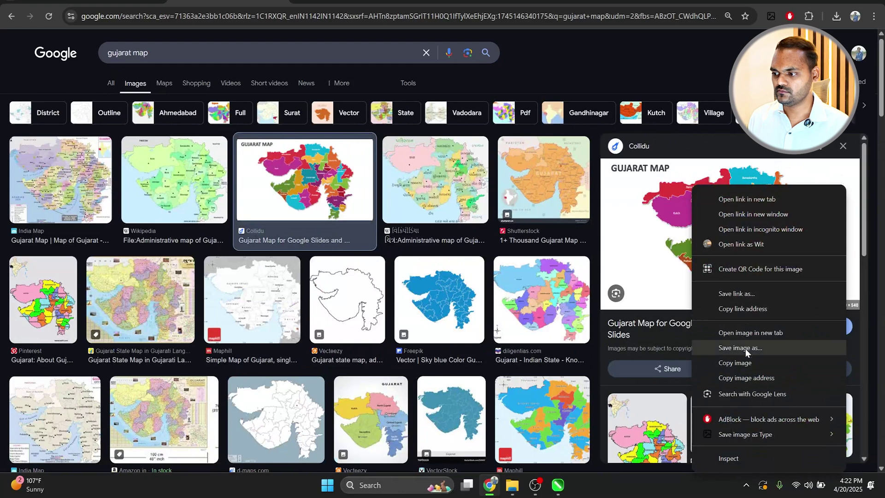
left_click(742, 364)
key("alt+Tab")
key("ctrl+v")
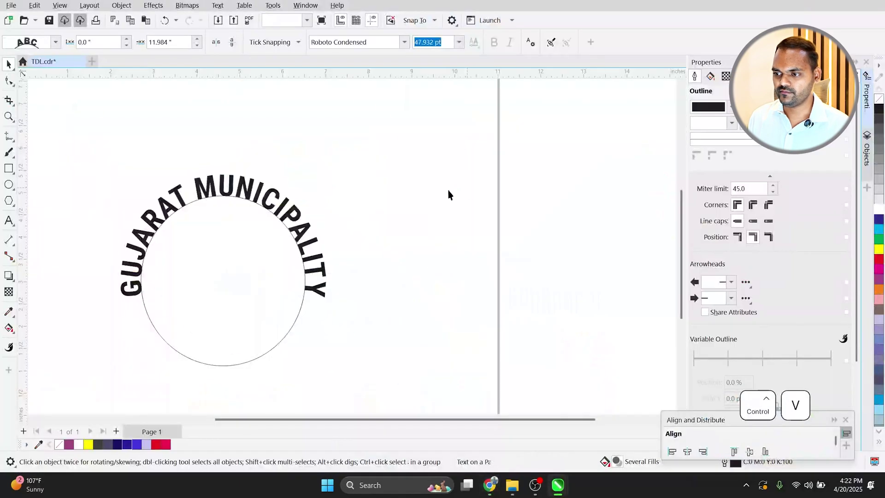
scroll(235, 209, "down", 2)
left_click_drag(282, 190, 527, 240)
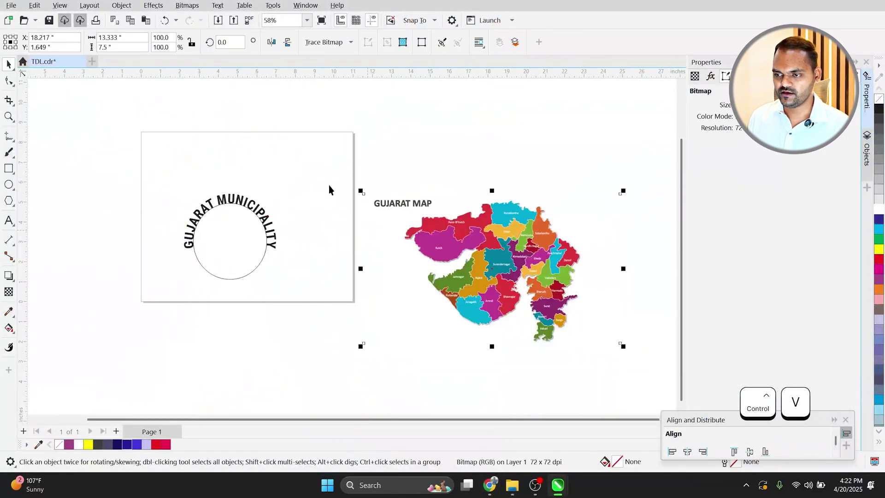
- Erase the "GUJARAT MAP" title from the pasted bitmap with the Eraser tool
left_click(8, 102)
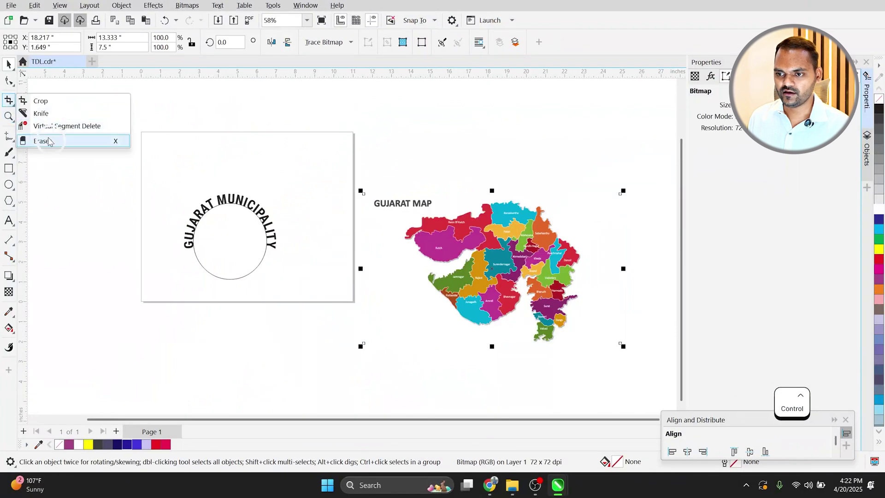
left_click(27, 140)
scroll(376, 207, "up", 2)
left_click_drag(502, 195, 367, 195)
key("ctrl+space")
- Scale the map to about 4.3 by 2.4 inches, place it inside the circle and send it to the back
scroll(390, 198, "down", 2)
left_click_drag(606, 329, 261, 237)
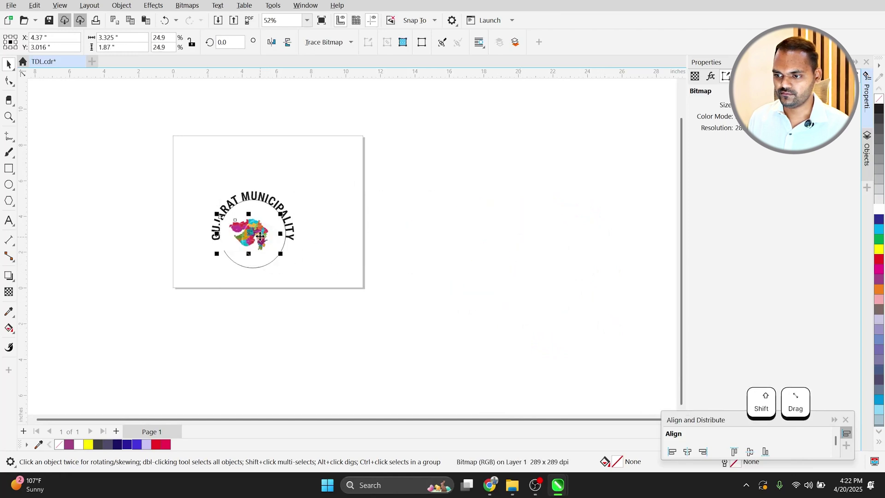
scroll(260, 236, "up", 3)
left_click_drag(302, 272, 324, 285)
left_click_drag(257, 236, 263, 228)
key("shift+Page_Down")
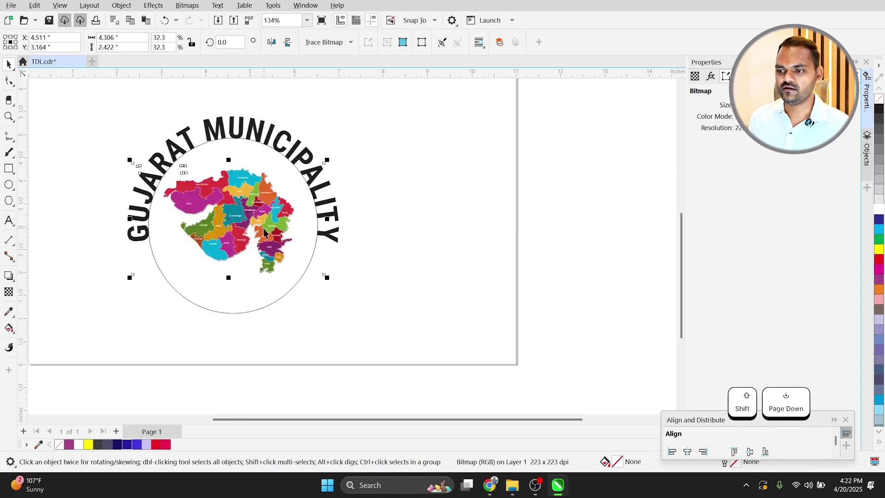
scroll(264, 229, "down", 1)
scroll(242, 214, "up", 1)
scroll(242, 214, "up", 2)
left_click(247, 223)
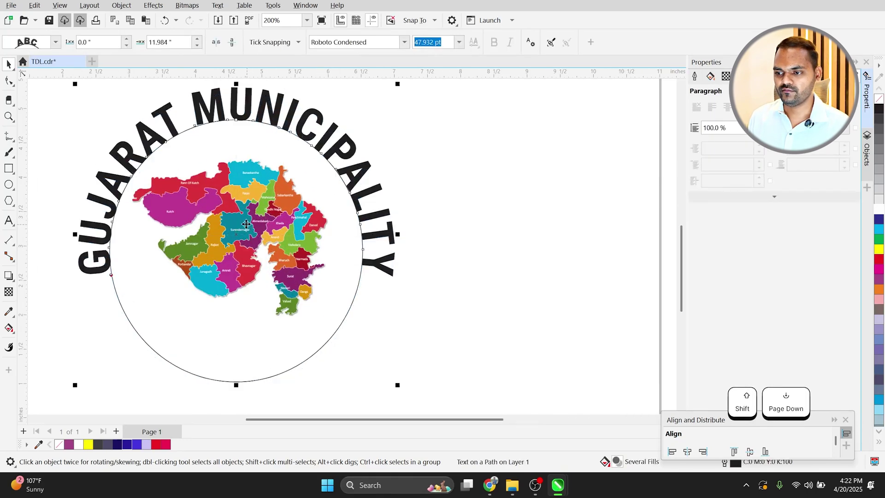
left_click(230, 176)
scroll(231, 162, "down", 1)
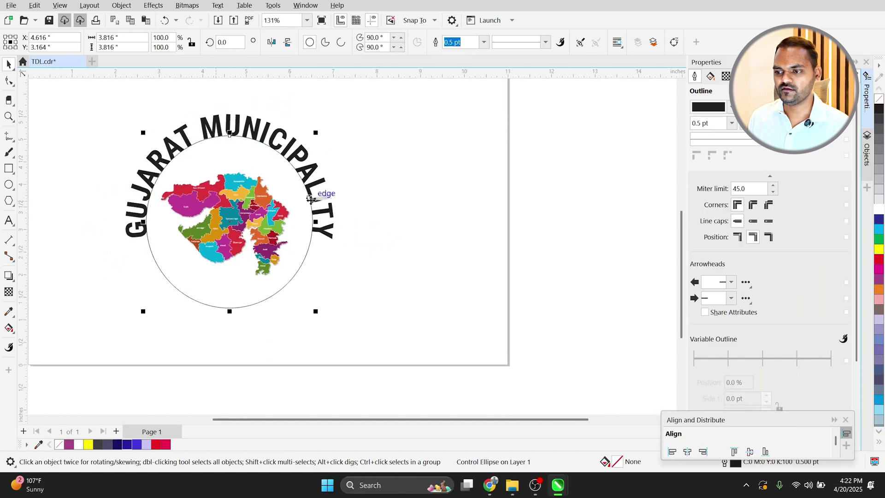
left_click(348, 269)
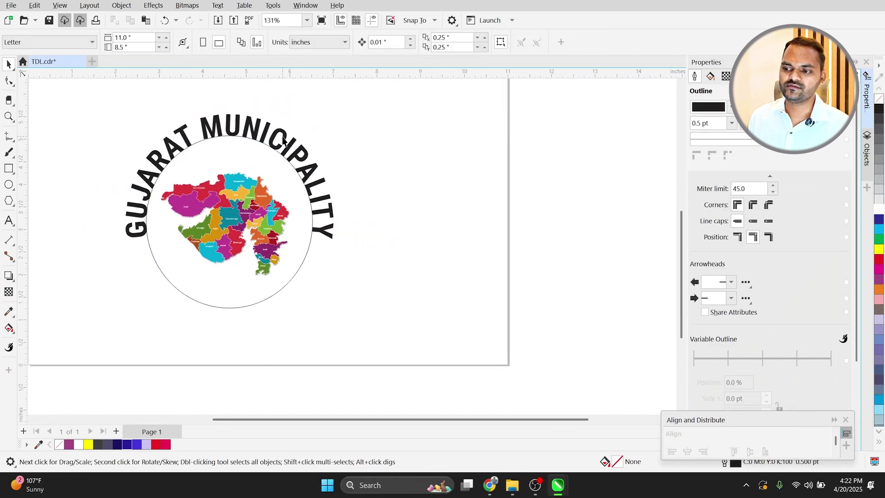
- Try to move the "GUJARAT MUNICIPALITY" text separately from its circle, undoing each move
left_click(282, 134)
left_click_drag(255, 126, 294, 125)
key("ctrl+z")
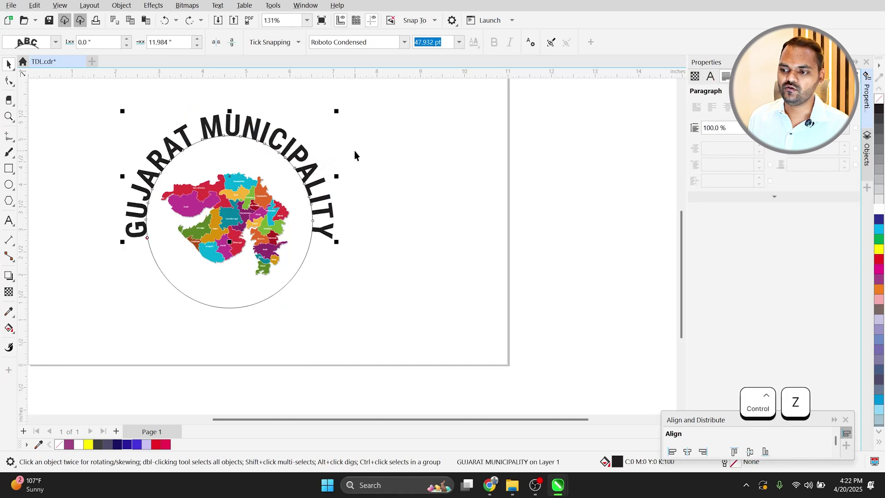
left_click(354, 155)
left_click(275, 135)
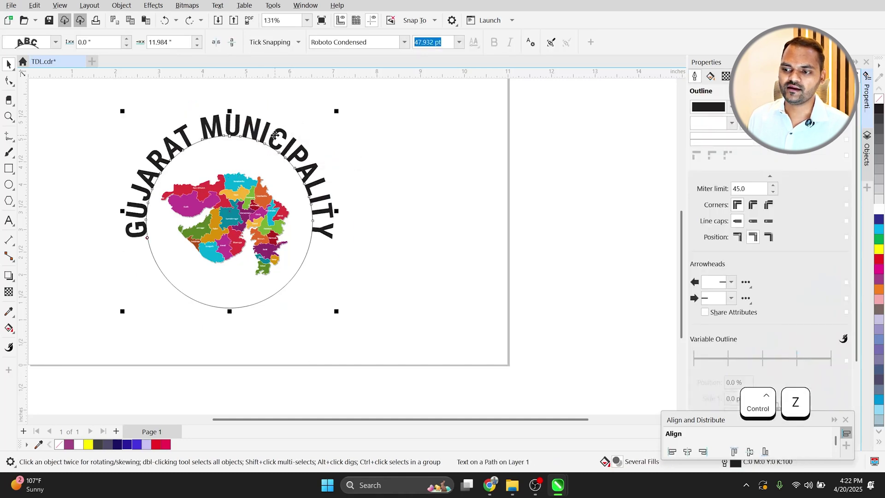
left_click(275, 136, "ctrl")
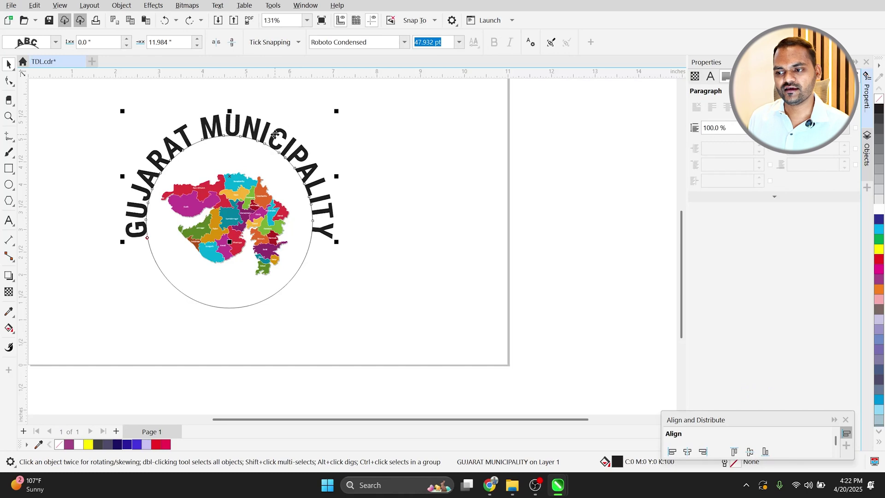
left_click_drag(275, 134, 292, 284)
key("ctrl+z")
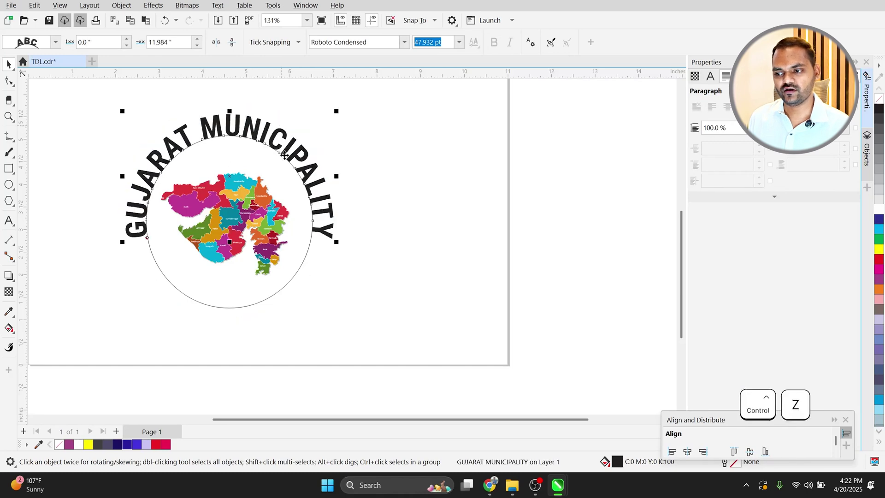
- Select only the circle beneath the curved text and set its outline width to None
left_click(291, 279)
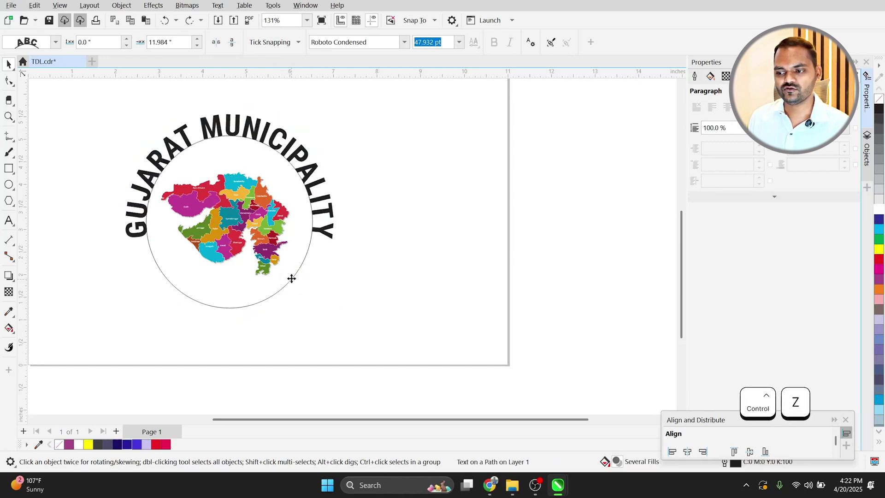
left_click(291, 278, "ctrl")
left_click(472, 42)
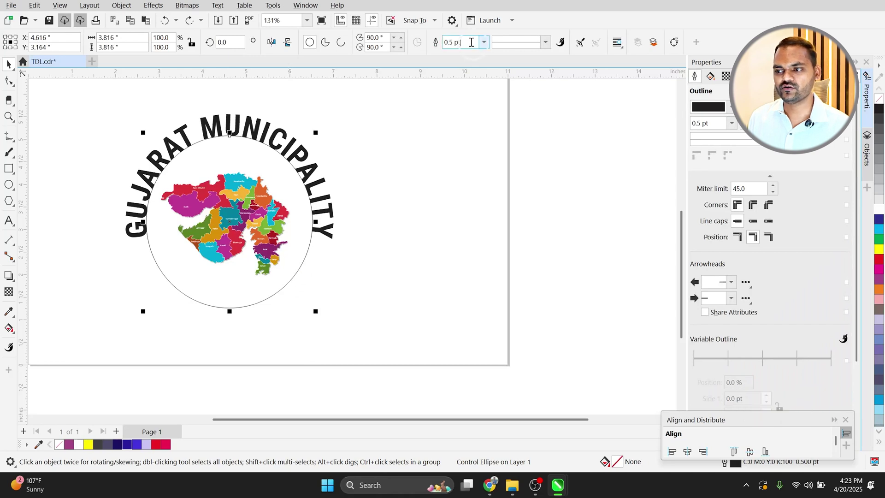
key("Return")
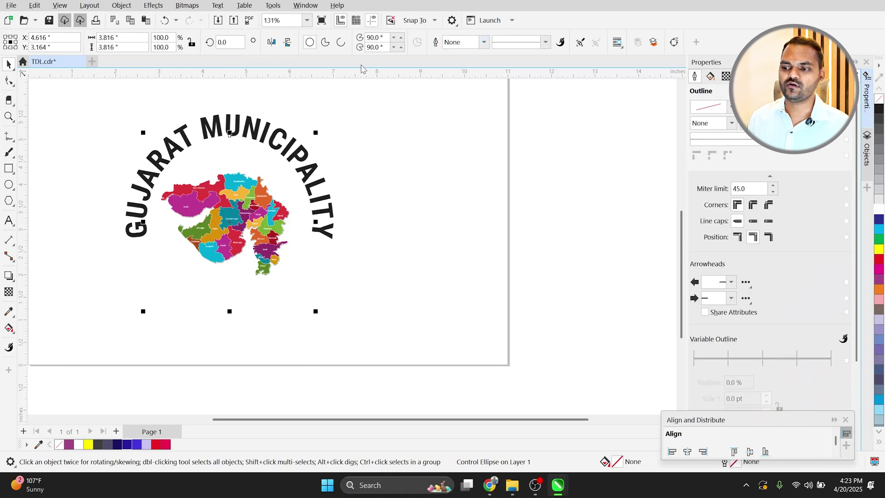
left_click(474, 192)
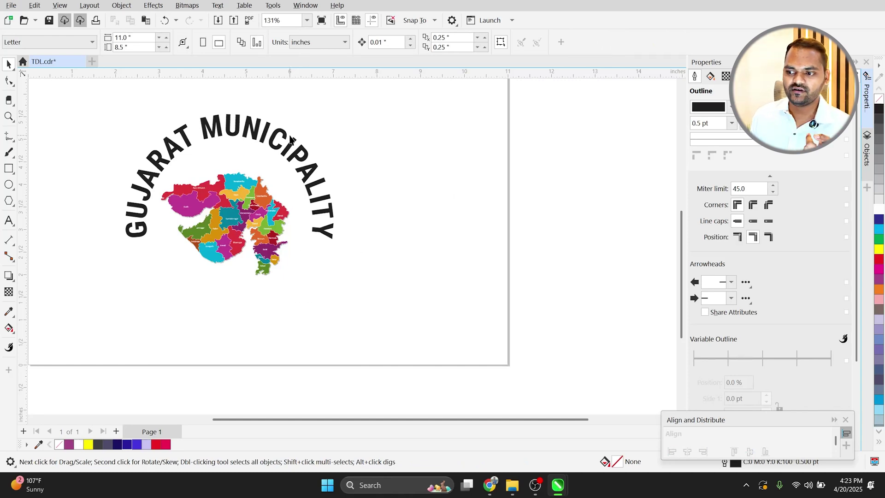
- Undo the removal of the circle's outline
scroll(291, 138, "up", 4)
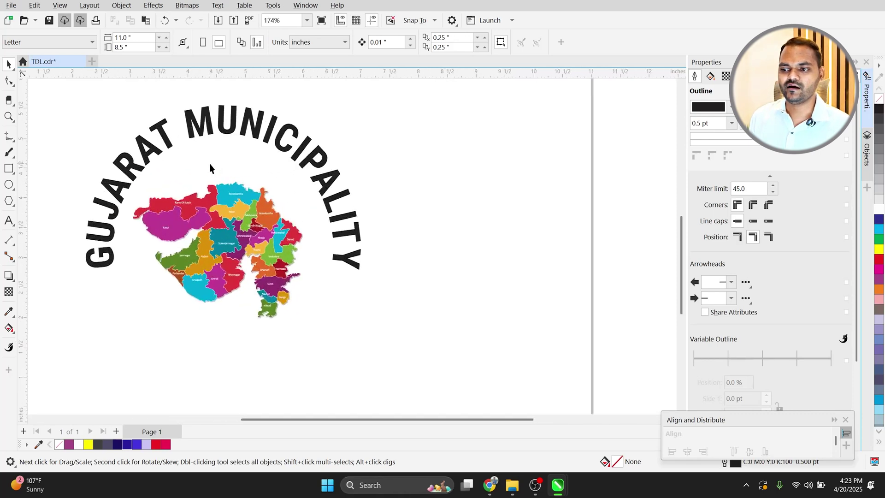
scroll(369, 199, "down", 2)
left_click(308, 162)
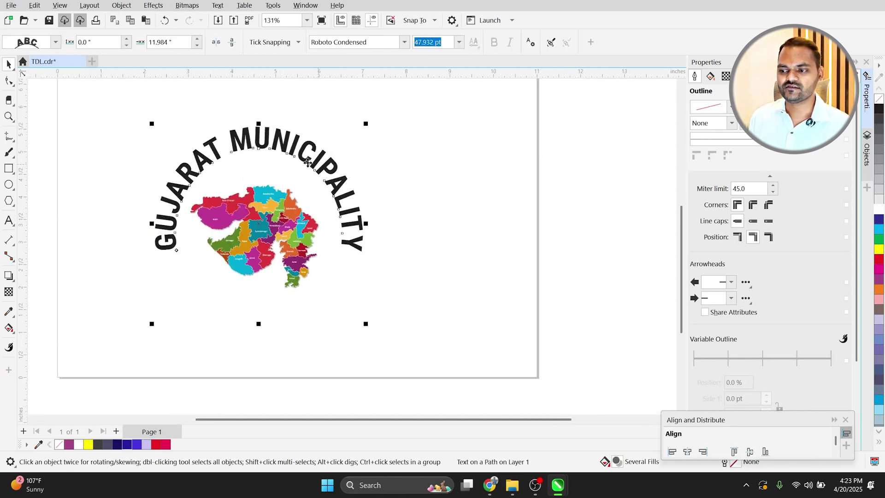
scroll(94, 199, "down", 3)
key("ctrl+z")
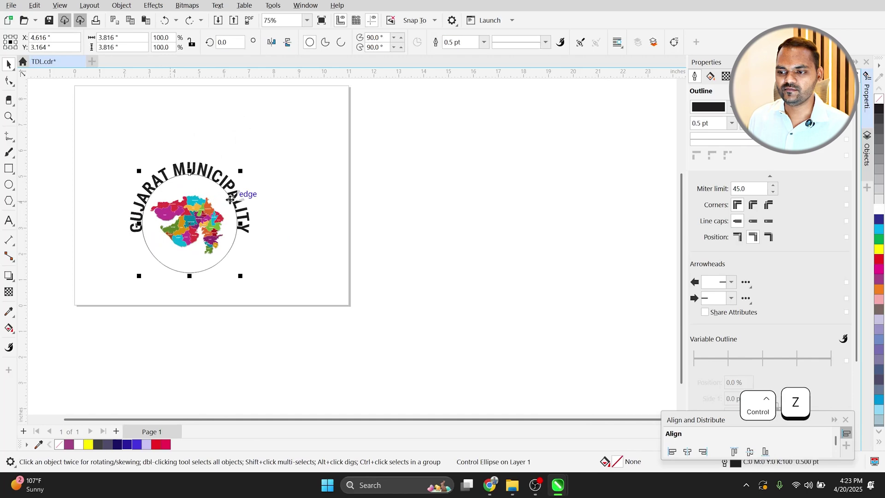
- Undo the logo work until only the straight "Hello, I am From India" text remains on the page
scroll(258, 196, "up", 3)
left_click(292, 185)
left_click(198, 159)
scroll(156, 177, "down", 1)
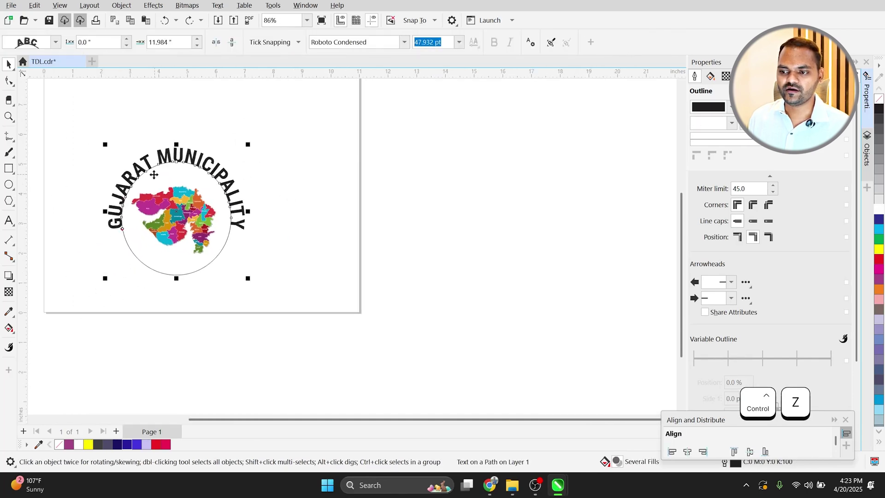
key("ctrl+z")
key("ctrl+z")
key("ctrl+z")
key("ctrl+z")
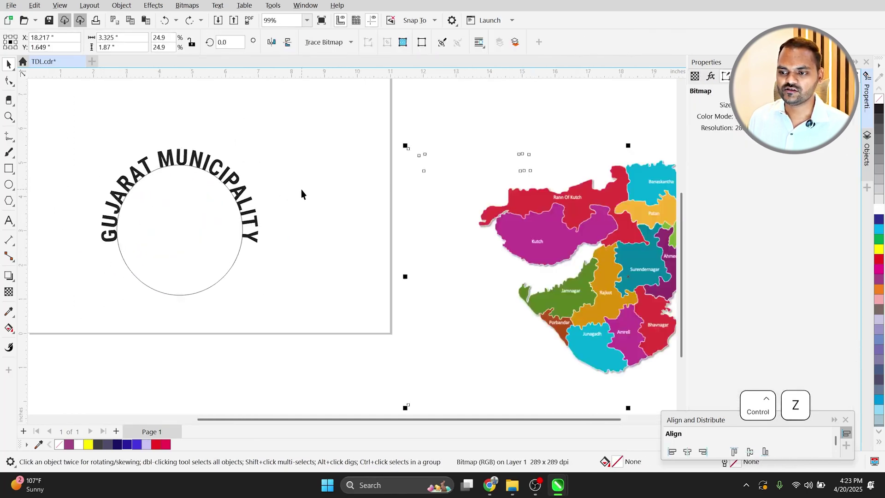
key("ctrl+z")
key("ctrl+z")
key("ctrl+shift+z")
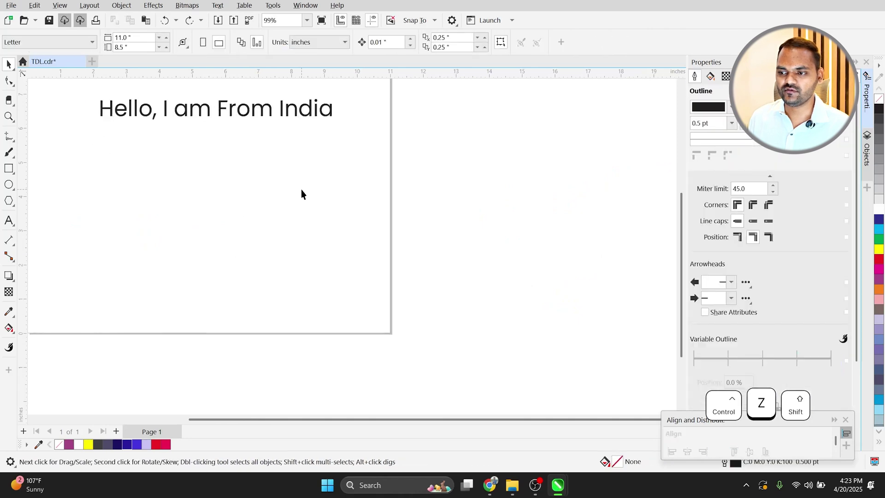
scroll(269, 197, "down", 2)
scroll(269, 198, "up", 2)
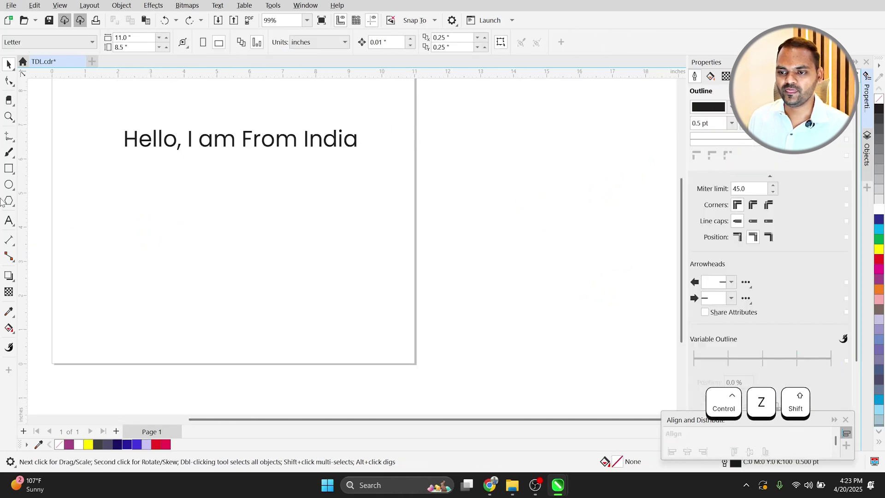
- Draw a wavy open B-Spline curve about 9 inches wide and 1.4 inches high below the text
left_click(12, 139)
left_click(51, 187)
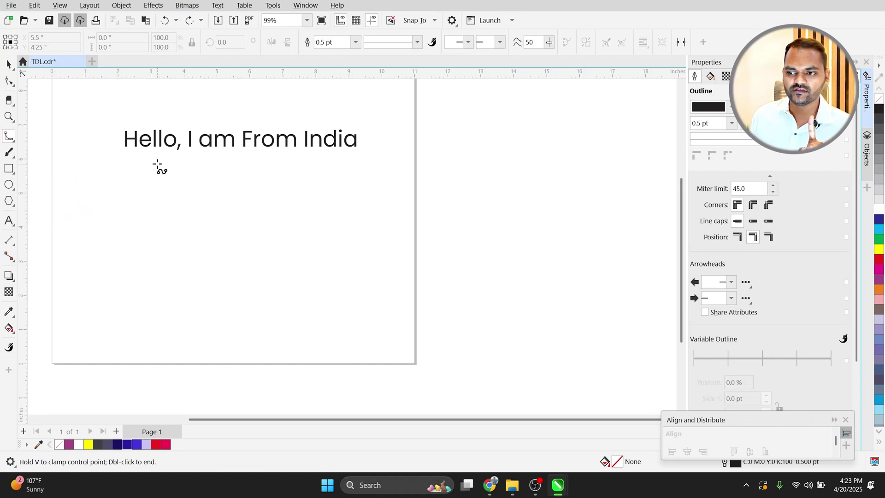
left_click(100, 239)
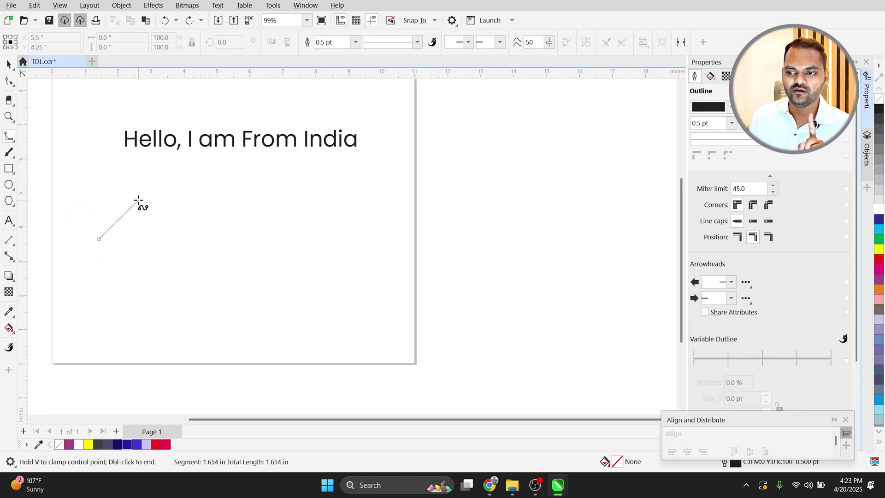
left_click(233, 213)
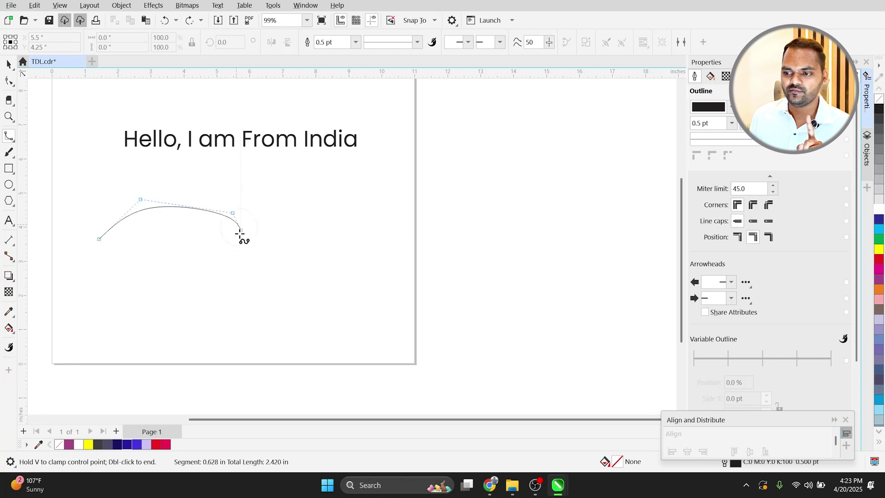
left_click(280, 271)
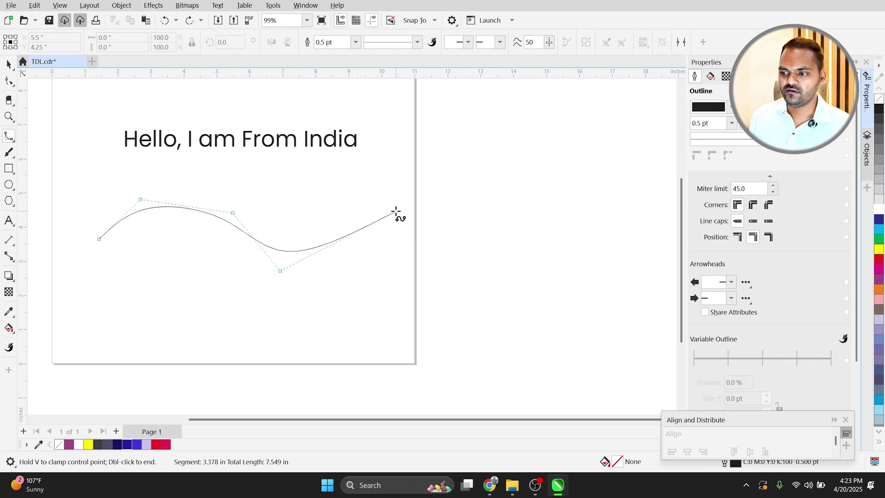
left_click(398, 229)
double_click(408, 206)
key("ctrl+space")
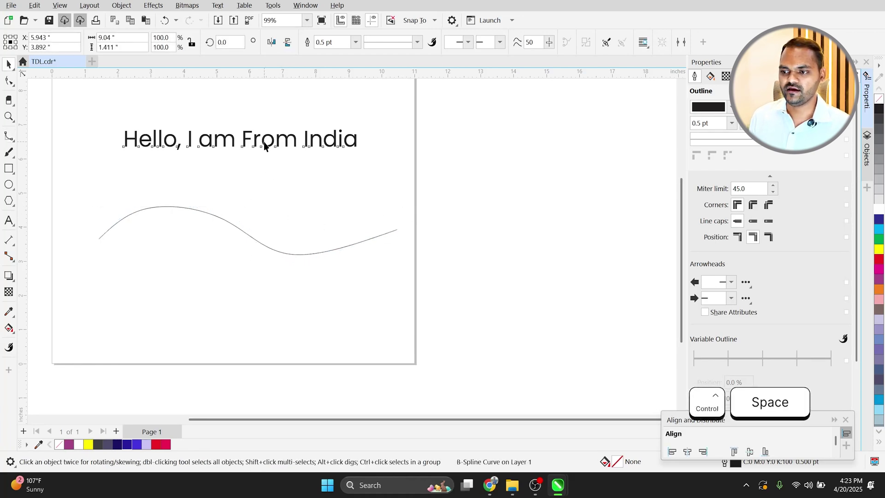
- Fit the "Hello, I am From India" text to the wavy curve with zero distance and about 1.3 inches offset from its start
left_click(264, 146)
left_click(217, 5)
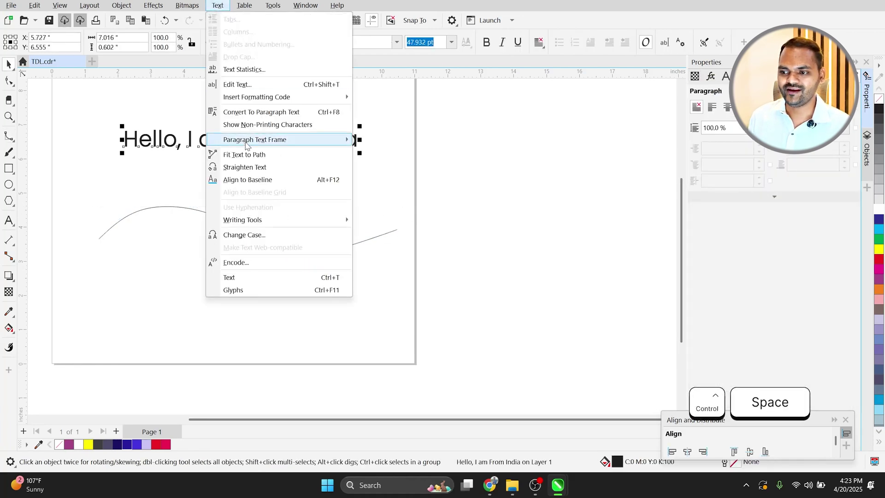
left_click(230, 153)
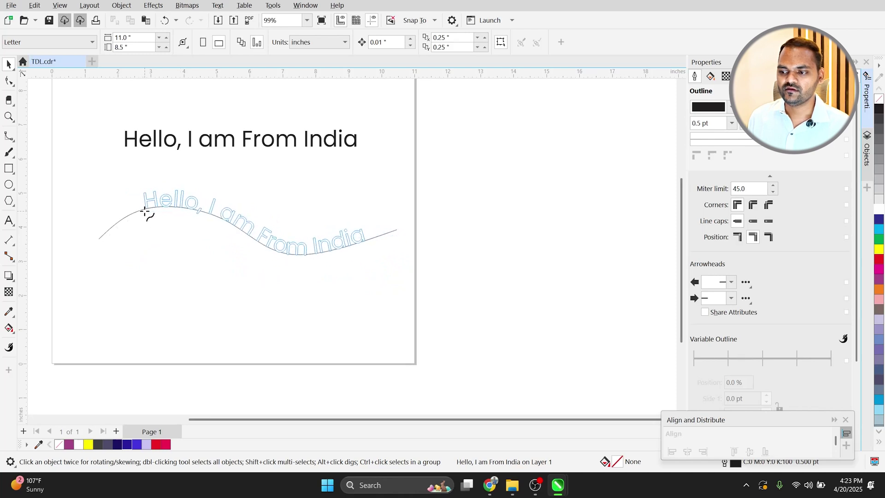
left_click(176, 205)
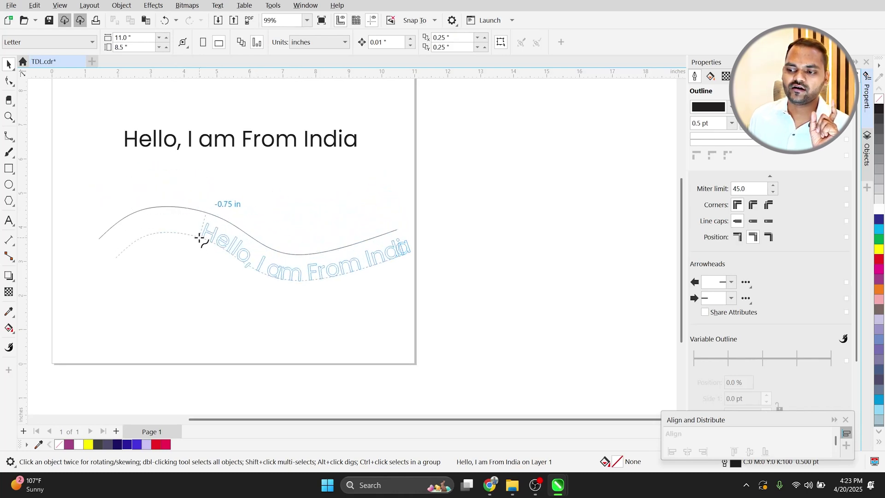
left_click(97, 237)
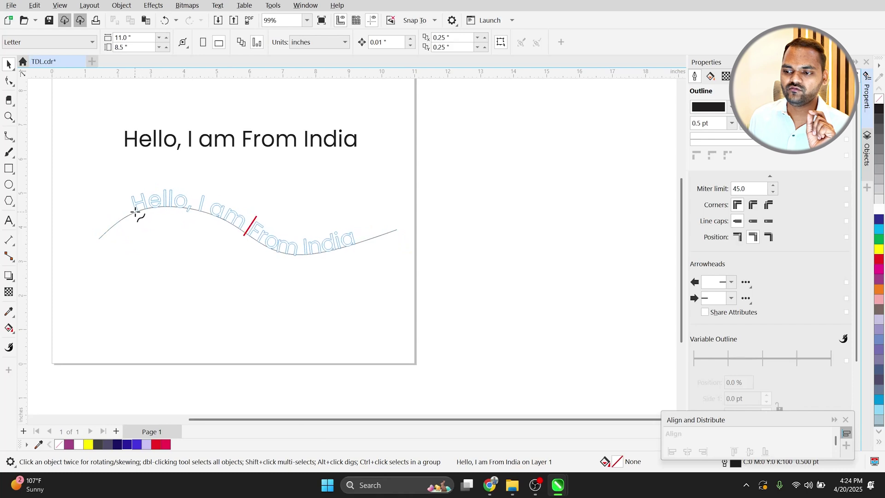
left_click(134, 212)
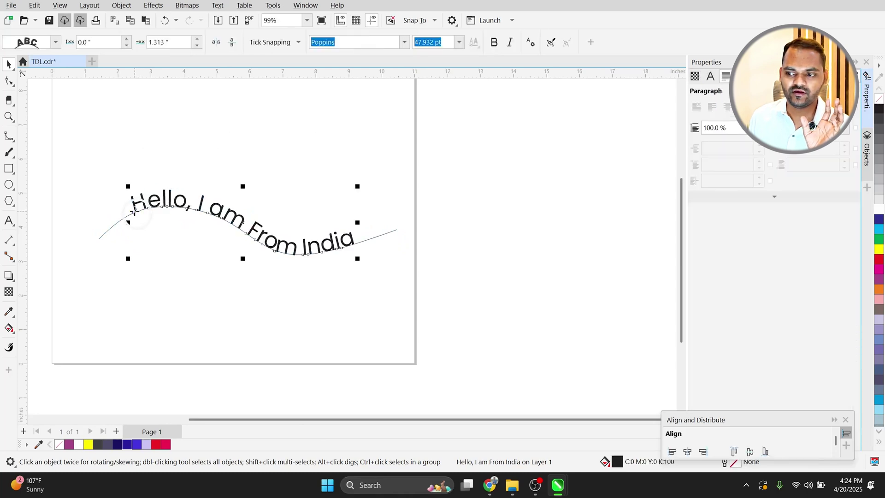
left_click(222, 324)
scroll(258, 300, "down", 3)
scroll(227, 284, "up", 4)
scroll(306, 277, "down", 3)
scroll(304, 239, "up", 3)
left_click_drag(98, 343, 100, 344)
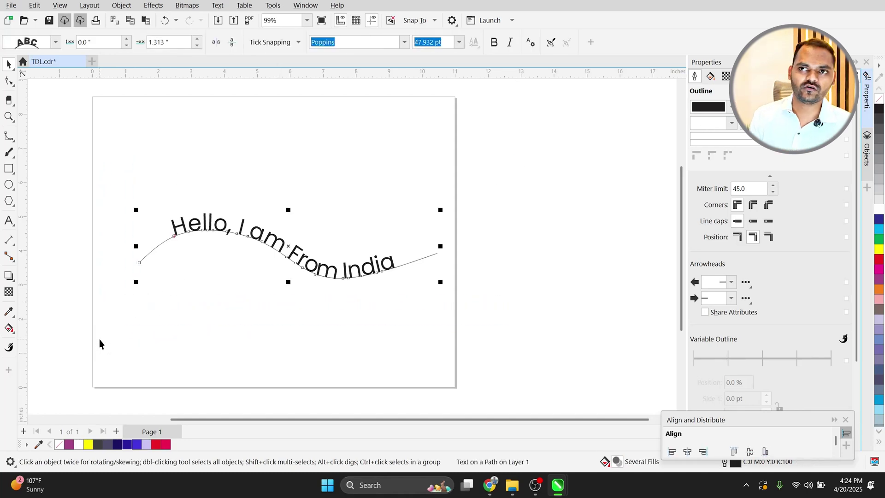
- Switch to Chrome, close the Gujarat map search and highlight "Lift Font" in the lesson PDF
key("alt+Tab")
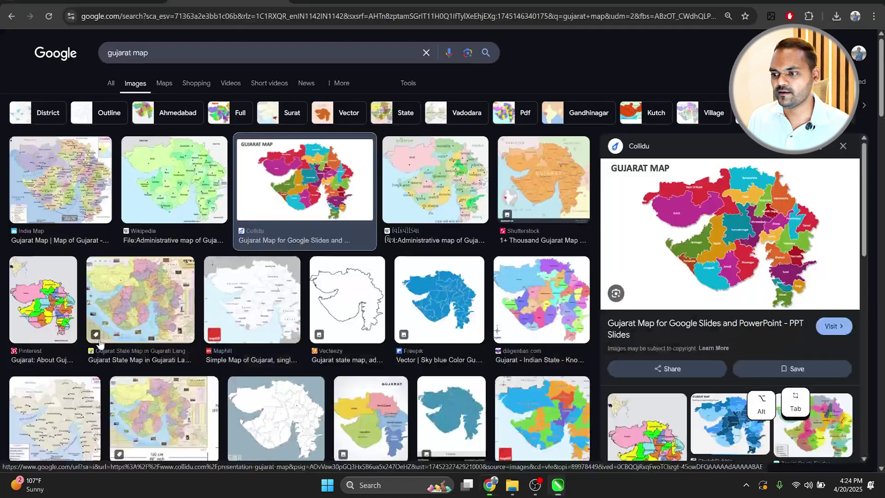
key("alt+Tab")
key("alt+Tab")
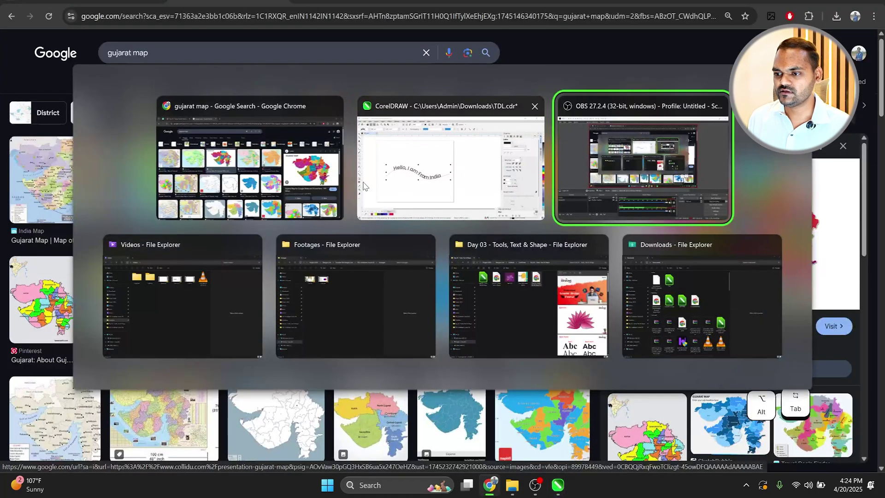
key("Escape")
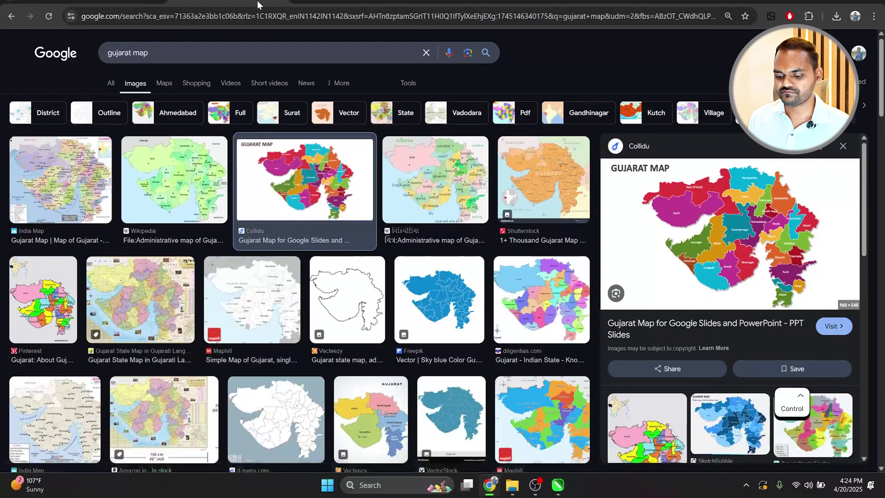
key("ctrl+w")
left_click_drag(183, 199, 312, 200)
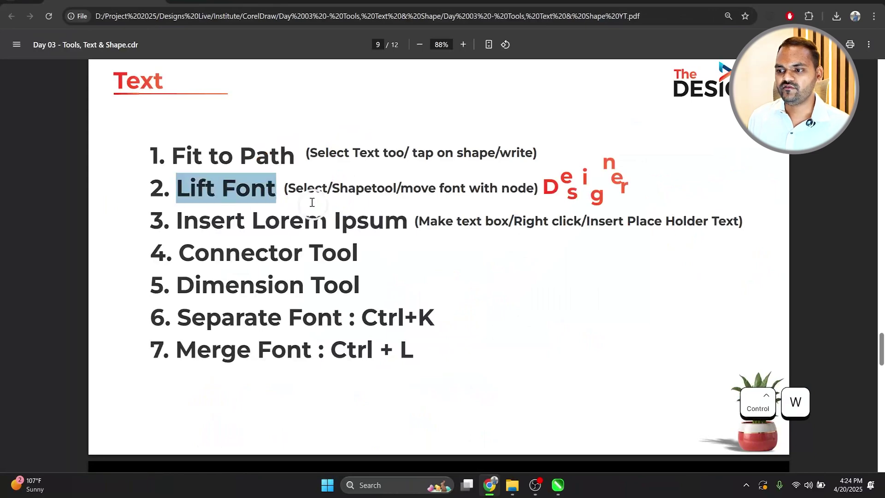
- Switch back to CorelDRAW and undo the text fitting and the wavy curve
key("alt+Tab")
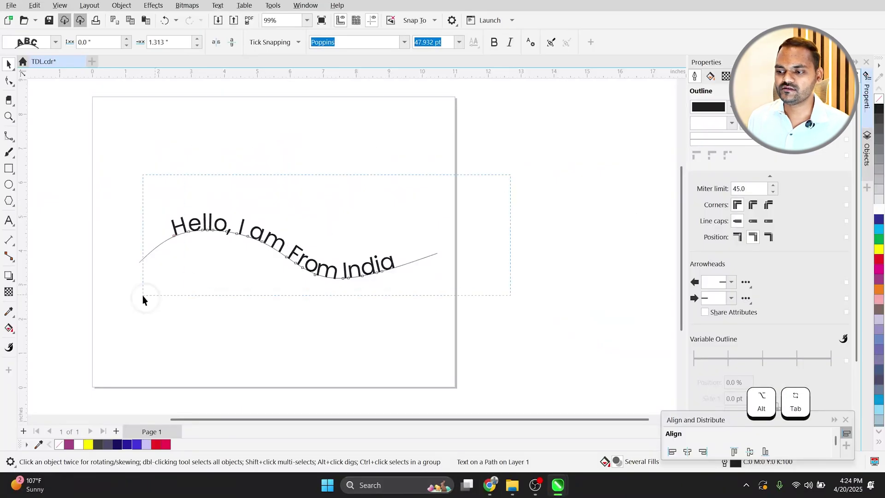
key("ctrl+z")
key("ctrl+z")
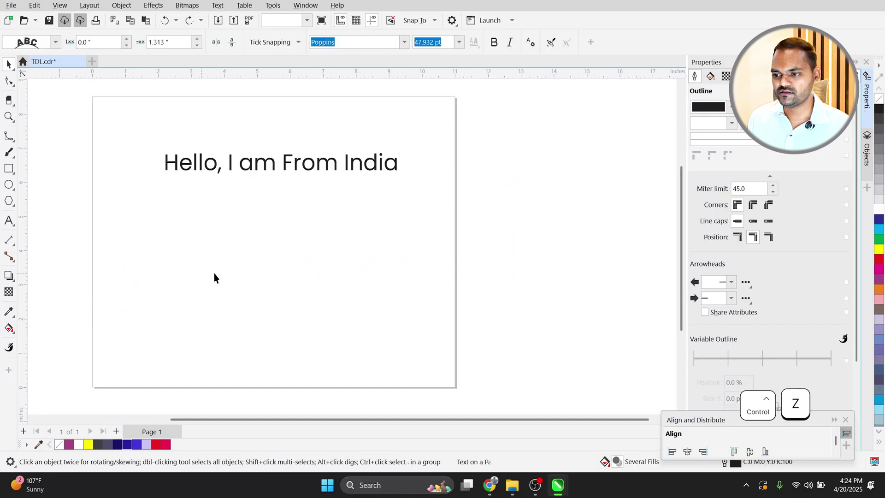
- Replace the whole "Hello, I am From India" text with "Designers"
scroll(213, 166, "up", 2)
left_click(226, 169)
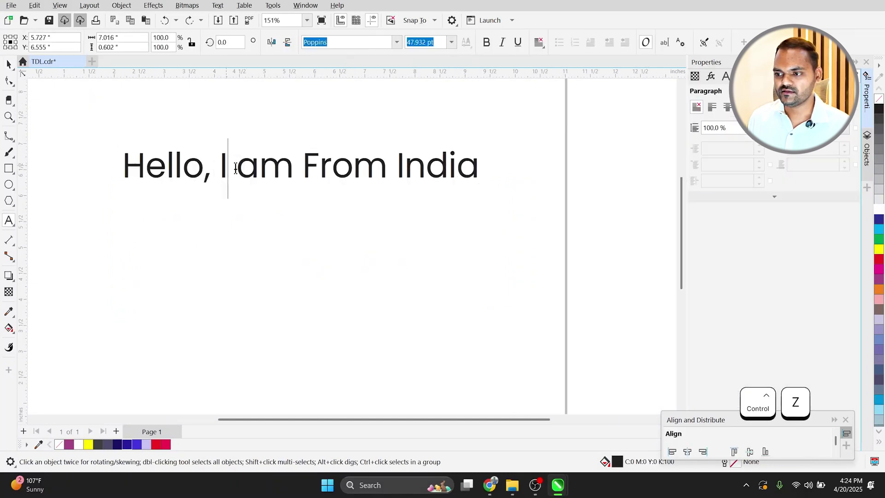
key("ctrl+a")
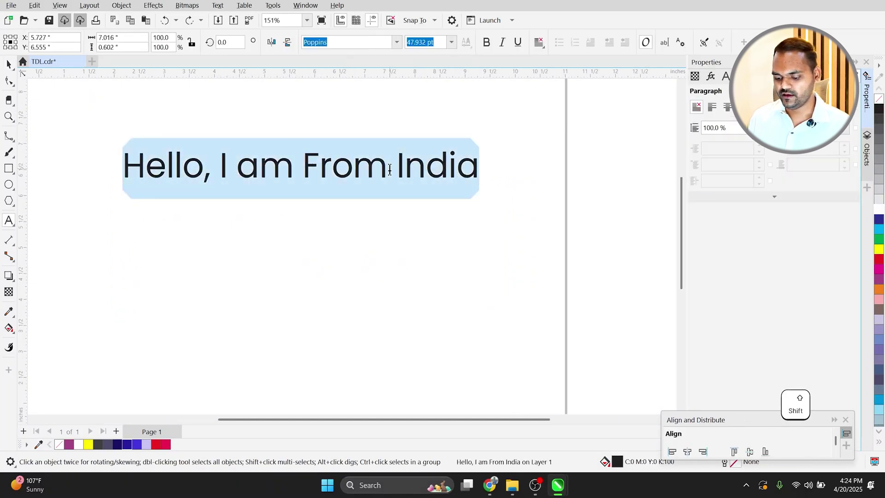
type("Desig")
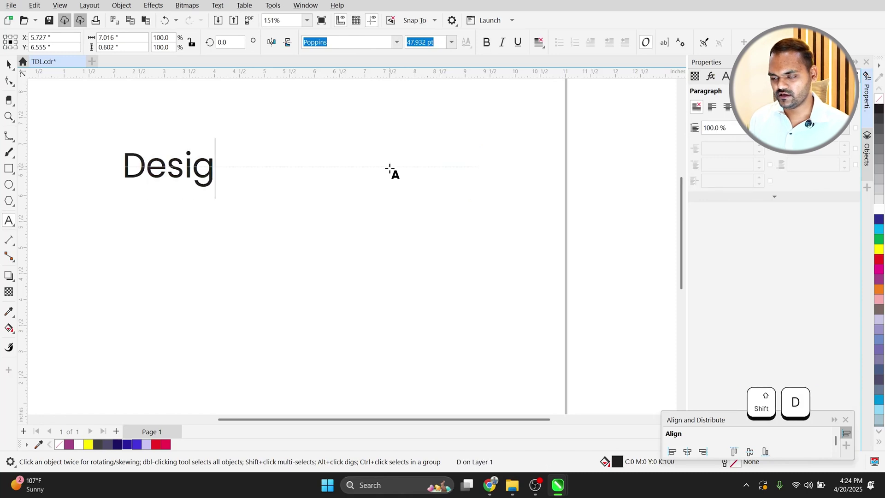
type("ners")
key("ctrl+space")
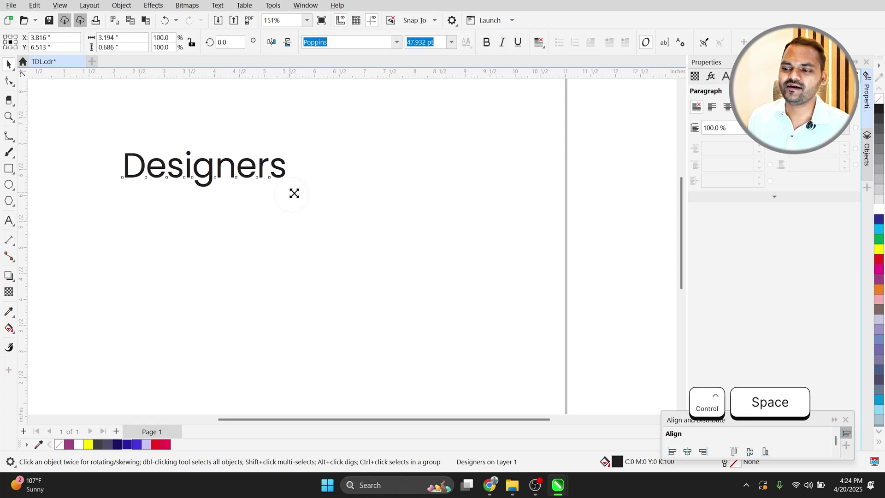
- Enlarge the "Designers" text to about 91 pt, move it slightly down the page and set its font to Poppins SemiBold
left_click_drag(292, 193, 439, 231)
left_click_drag(325, 174, 327, 206)
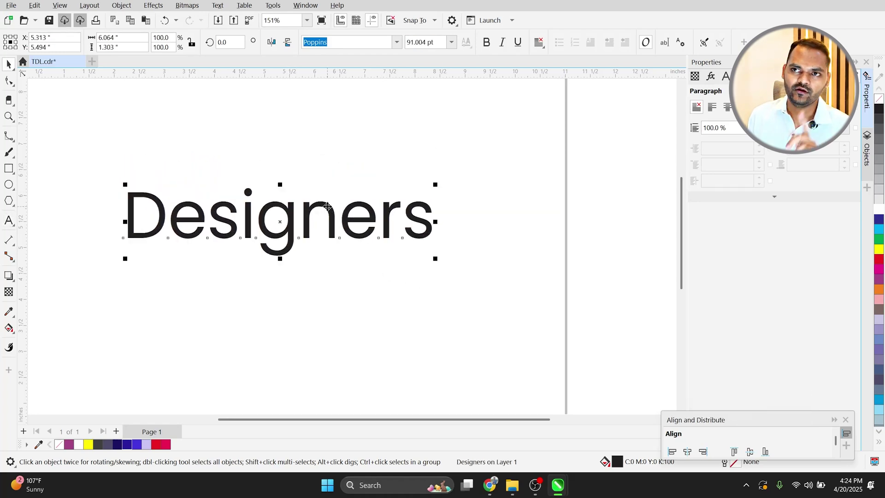
left_click(398, 43)
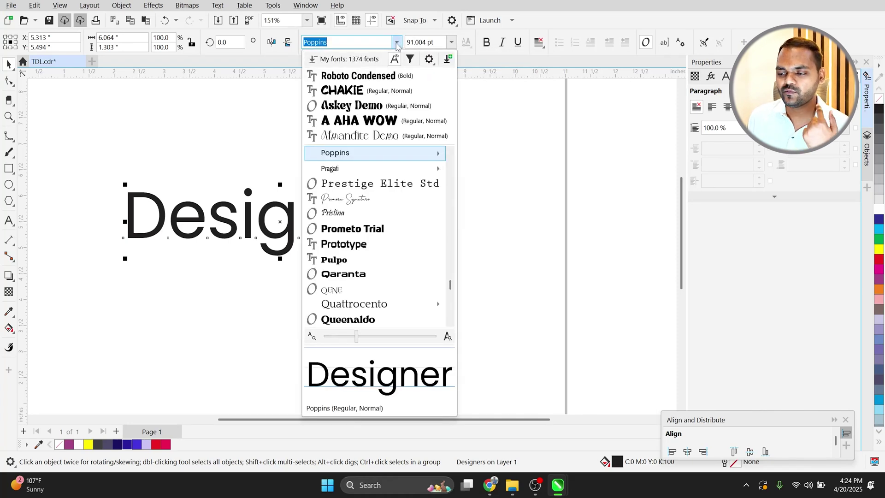
mouse_move(424, 155)
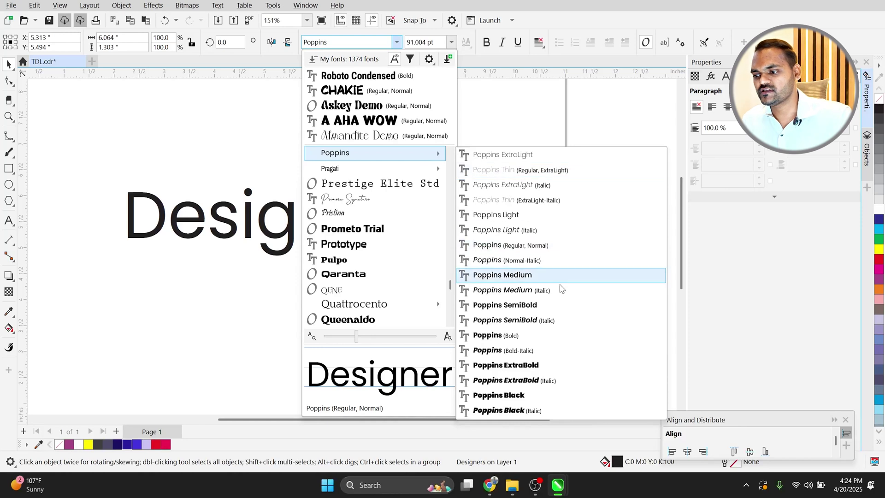
left_click(530, 305)
left_click(388, 318)
scroll(312, 240, "up", 1)
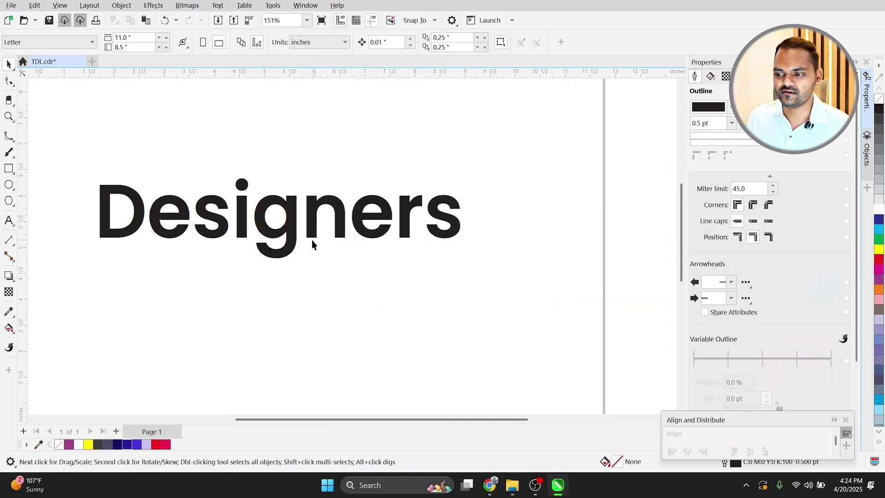
scroll(272, 226, "down", 2)
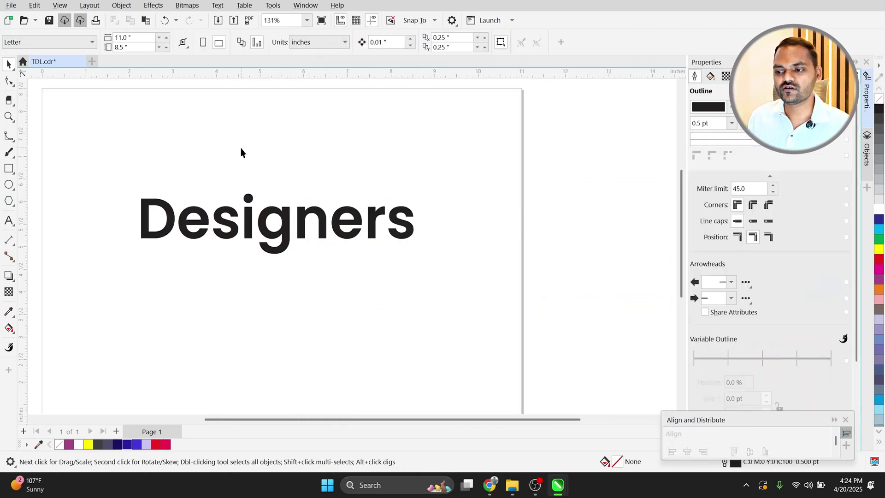
- With the Shape tool, raise the final "s" of "Designers" well above the word, lower the "e" before "r", and shift "r" over it
left_click(266, 232)
scroll(267, 233, "up", 1)
scroll(230, 232, "down", 1)
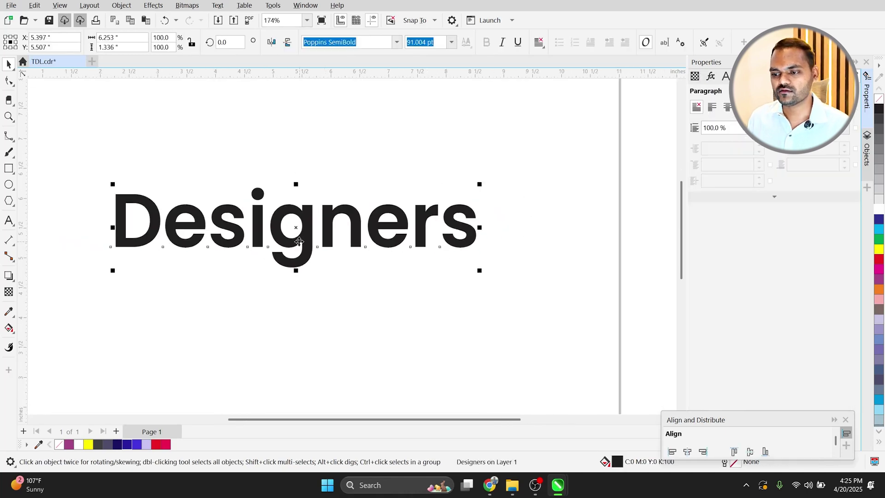
scroll(197, 235, "up", 1)
scroll(197, 235, "up", 1)
scroll(226, 233, "down", 1)
scroll(254, 232, "up", 1)
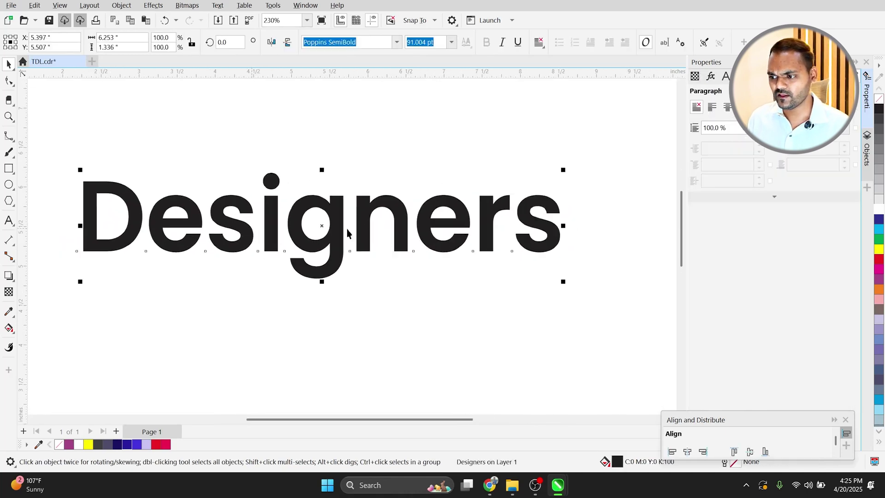
scroll(311, 229, "up", 1)
scroll(295, 240, "down", 3)
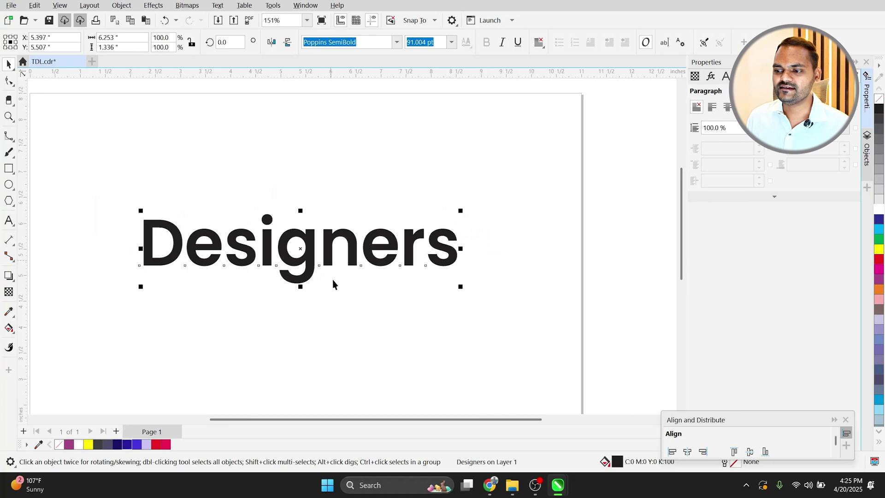
scroll(366, 297, "up", 1)
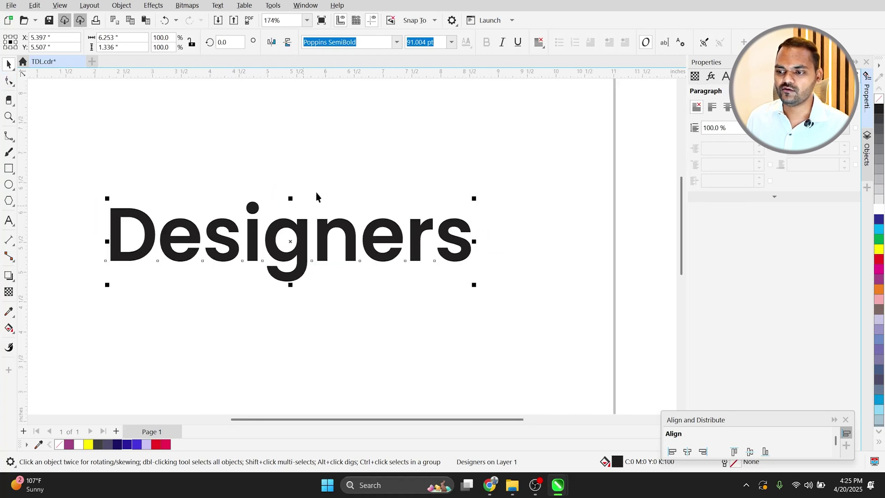
left_click(9, 81)
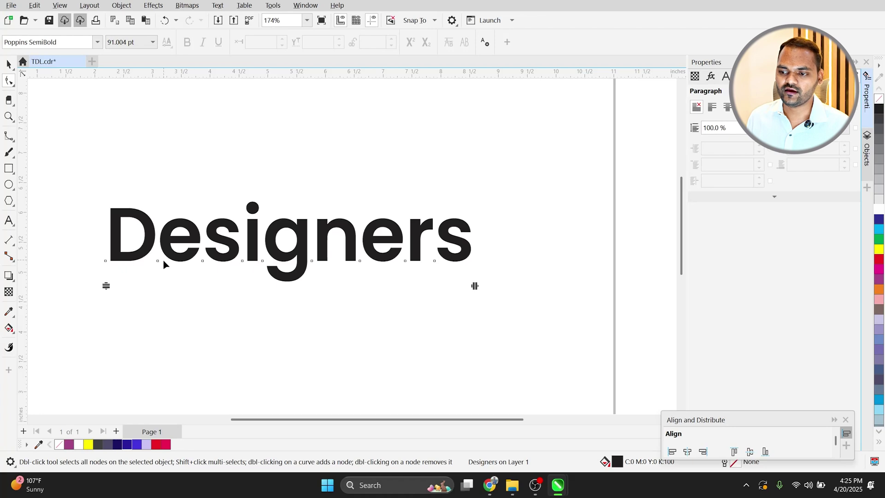
left_click_drag(435, 264, 477, 188)
left_click_drag(360, 262, 360, 288)
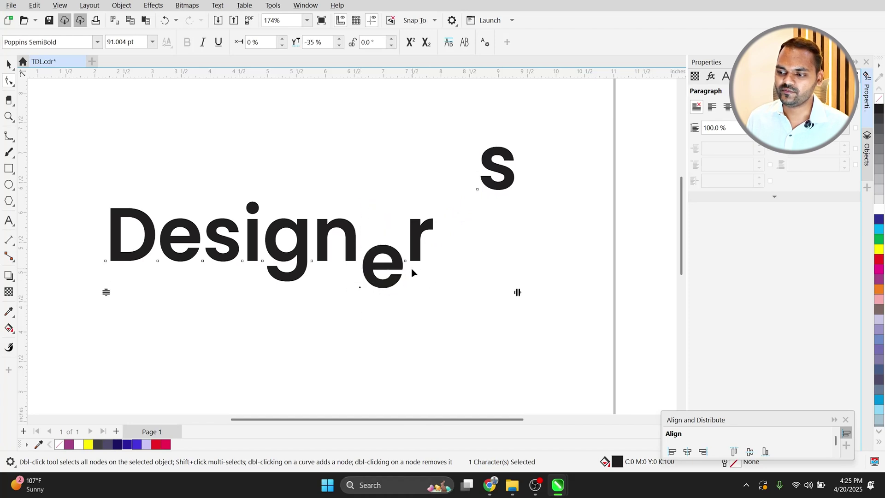
left_click_drag(406, 264, 391, 259)
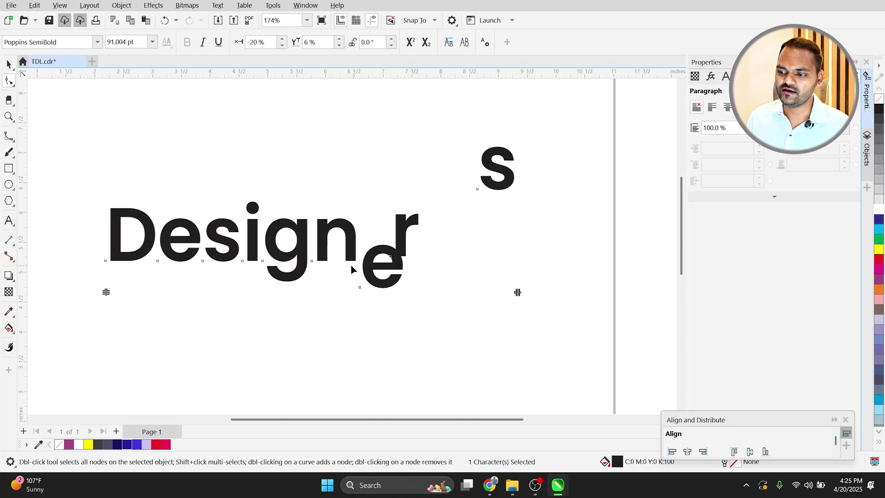
- Scatter the remaining letters "D", "e", "s", "i", "g" and "n" to uneven positions by their nodes, and return to the Pick tool
left_click_drag(312, 262, 337, 246)
left_click_drag(263, 264, 489, 275)
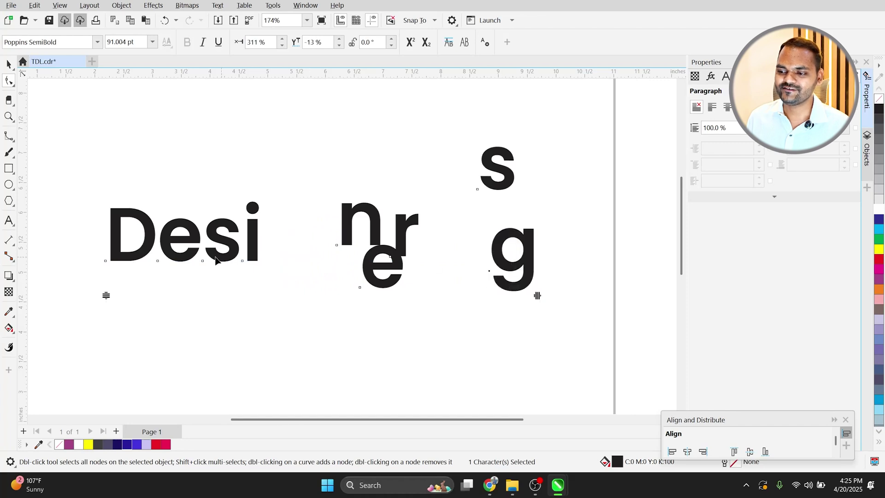
left_click_drag(243, 265, 295, 270)
left_click_drag(203, 262, 567, 238)
left_click_drag(158, 262, 230, 246)
left_click_drag(107, 261, 187, 214)
scroll(156, 254, "down", 1)
key("ctrl+space")
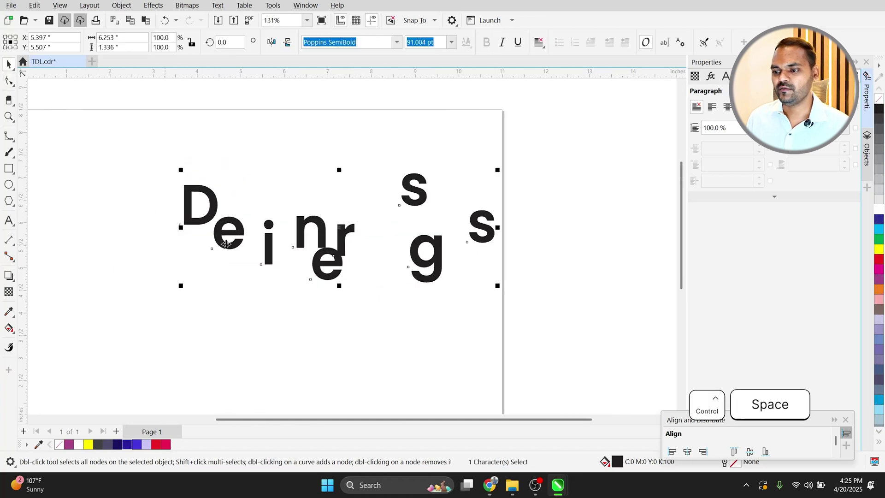
- Try deleting the last four letters of the scattered "Designers" text, and undo the deletion
key("ctrl+space")
key("ctrl+space")
double_click(456, 229)
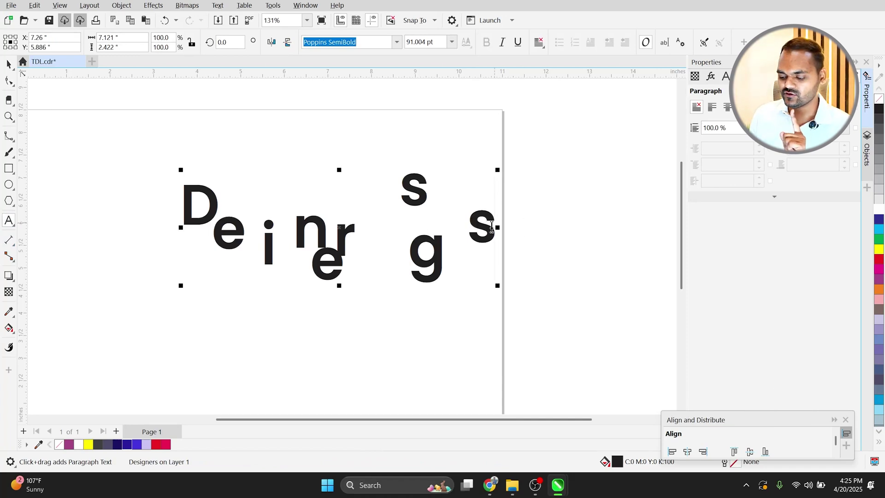
key("BackSpace")
key("BackSpace")
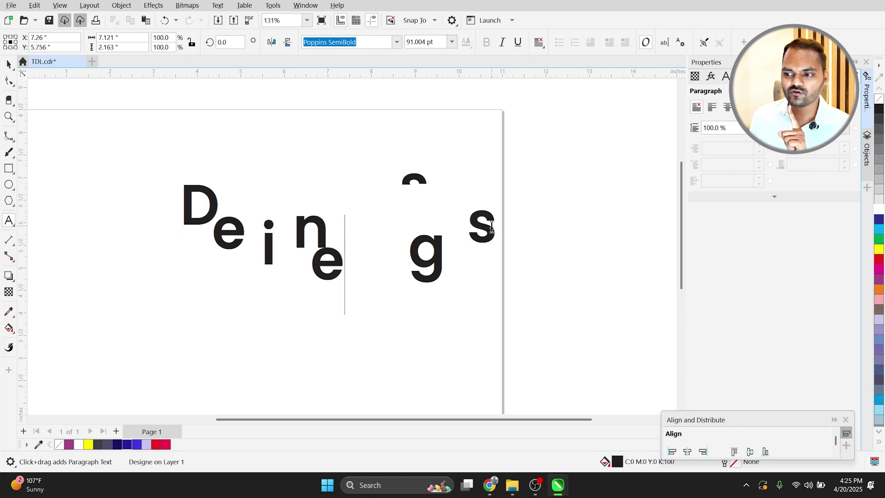
key("BackSpace")
key("BackSpace")
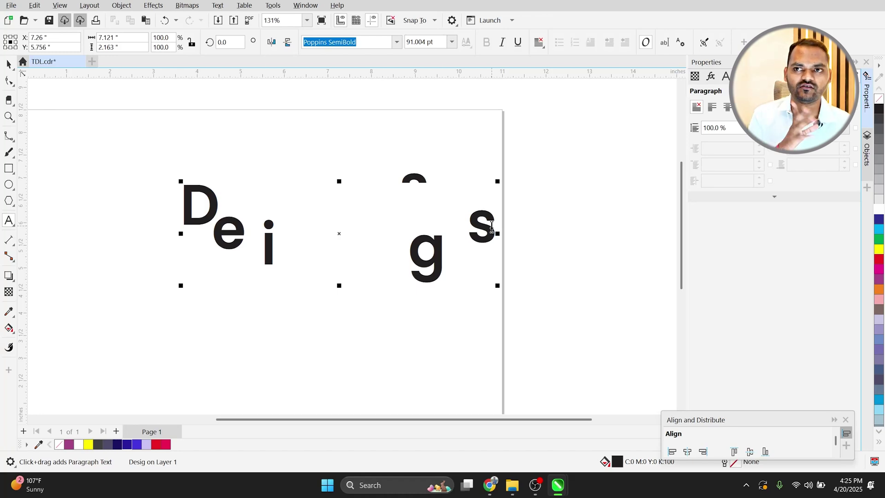
key("ctrl+z")
key("space")
- Delete the scattered "Designers" text and write "Wilvon" as new artistic text on the page
scroll(318, 240, "down", 2)
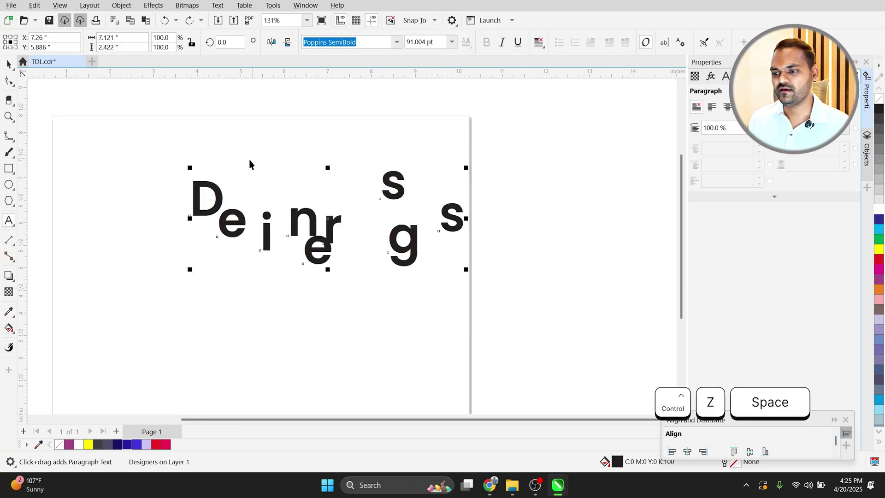
key("Delete")
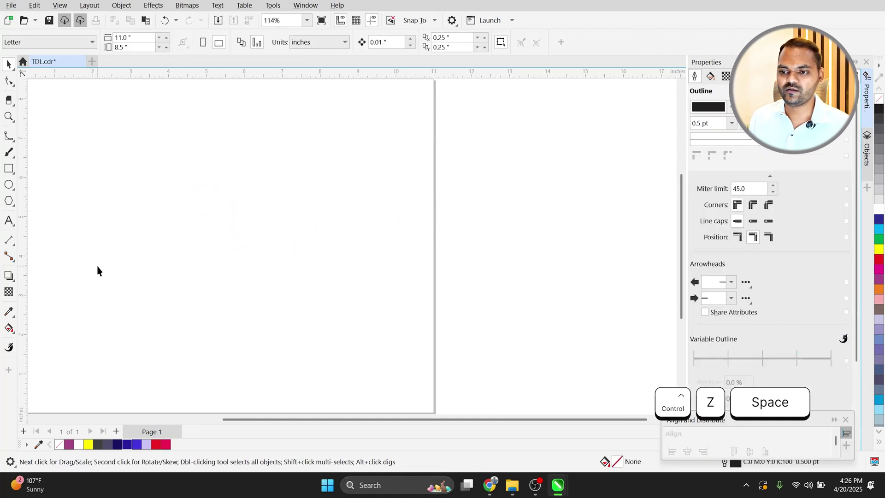
left_click(9, 220)
left_click(170, 212)
type("Wilvon")
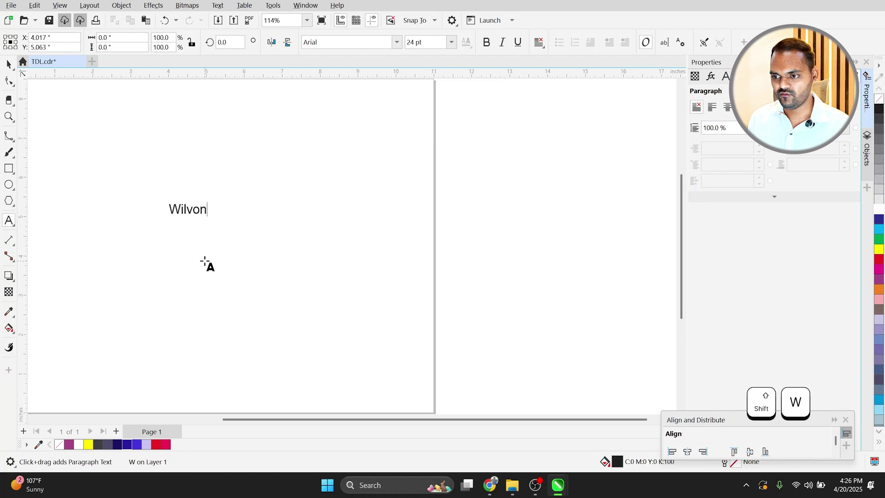
- Set the "Wilvon" text's font to Montserrat and make it bold
key("ctrl+space")
scroll(196, 211, "up", 3)
left_click(375, 43)
type("Montserrat")
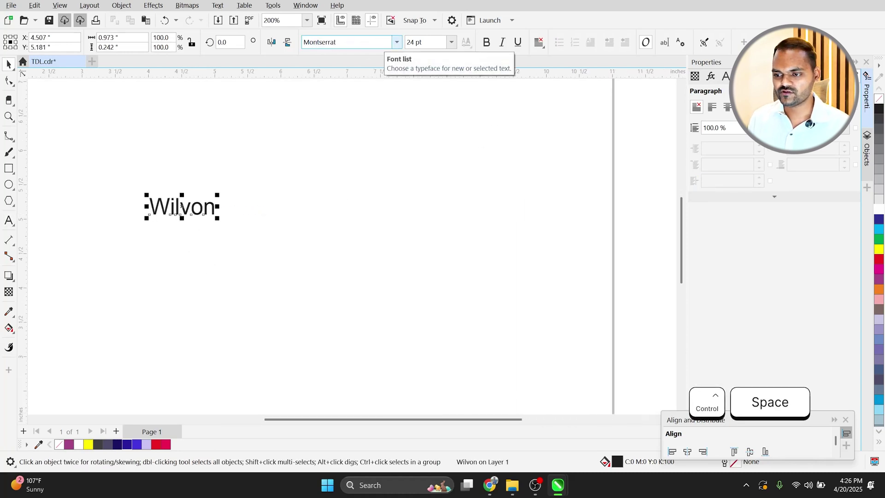
key("Return")
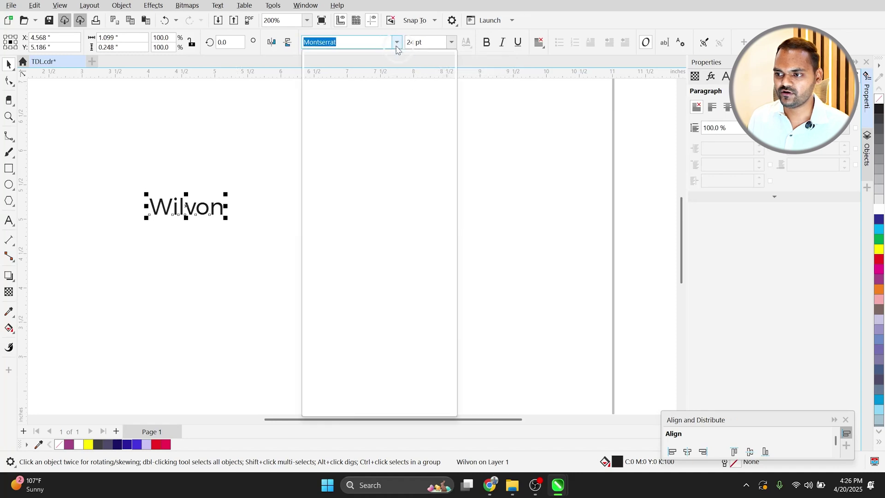
left_click(487, 42)
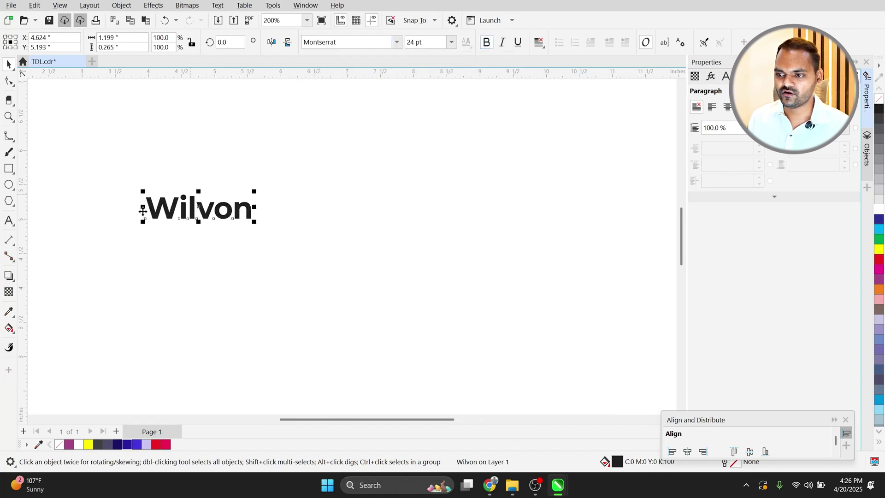
- Replace the "Wilvon" text with a trial word and cut it back to the letter "D"
scroll(295, 176, "up", 5)
scroll(171, 227, "down", 1)
scroll(171, 227, "up", 3)
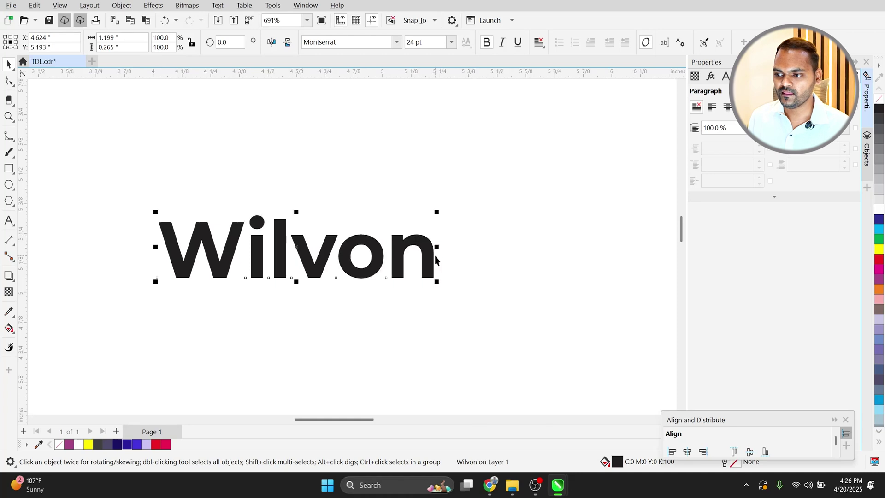
scroll(308, 273, "up", 1)
scroll(288, 259, "down", 2)
scroll(263, 254, "up", 2)
scroll(215, 232, "down", 2)
double_click(215, 234)
key("ctrl+a")
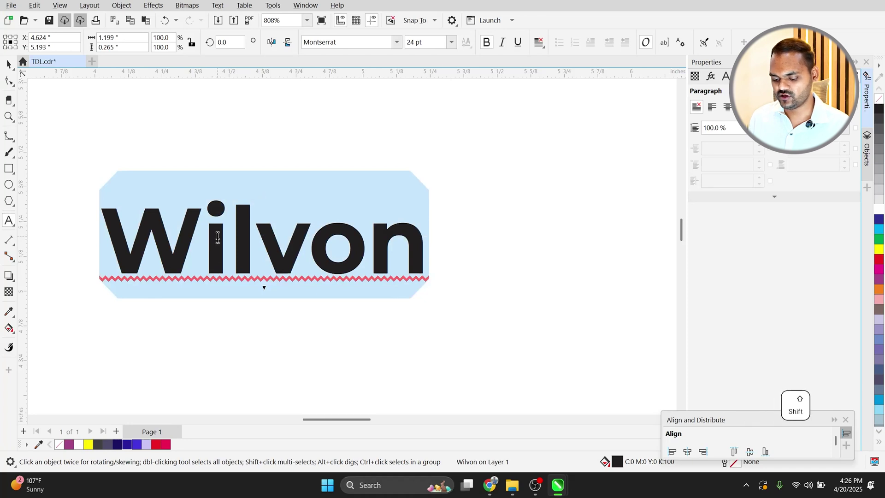
type("Dilip")
key("BackSpace")
key("BackSpace")
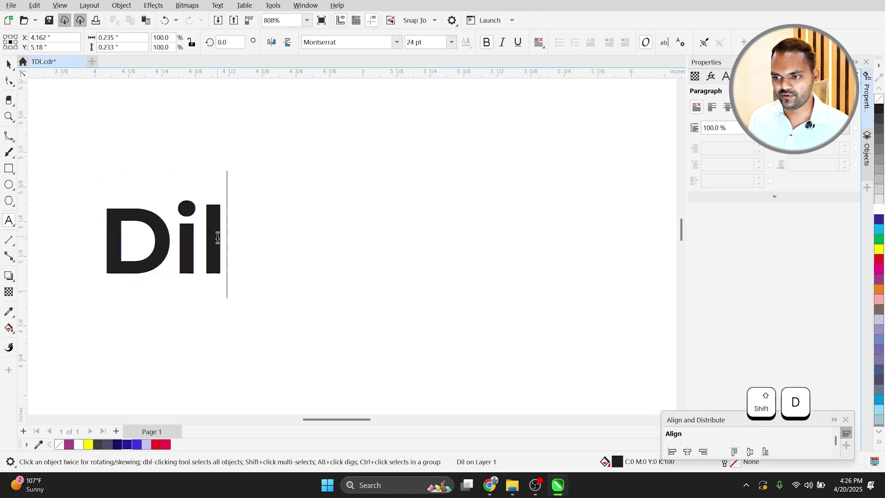
key("BackSpace")
key("BackSpace")
key("Escape")
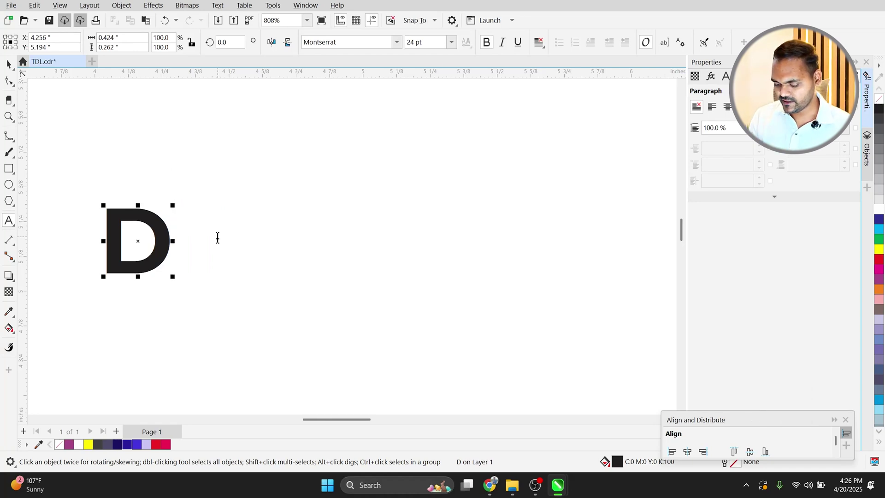
key("shift")
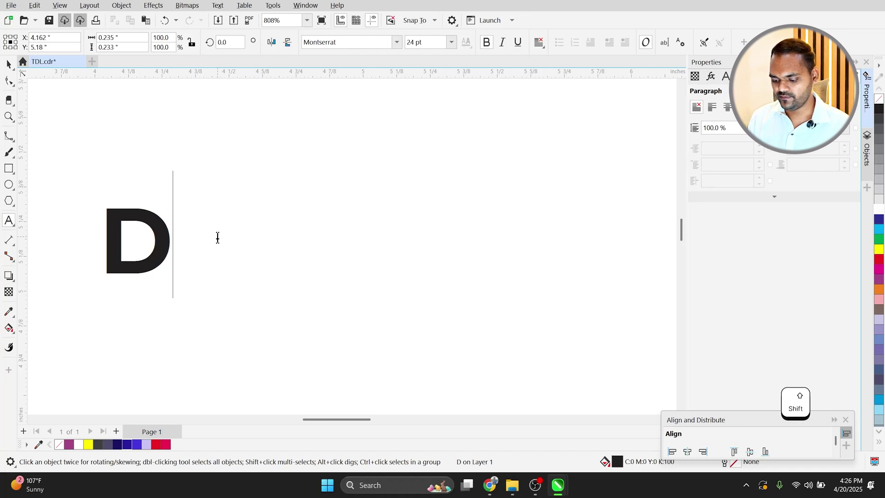
- Replace the whole text content with "Cifone" and deselect it
key("ctrl+a")
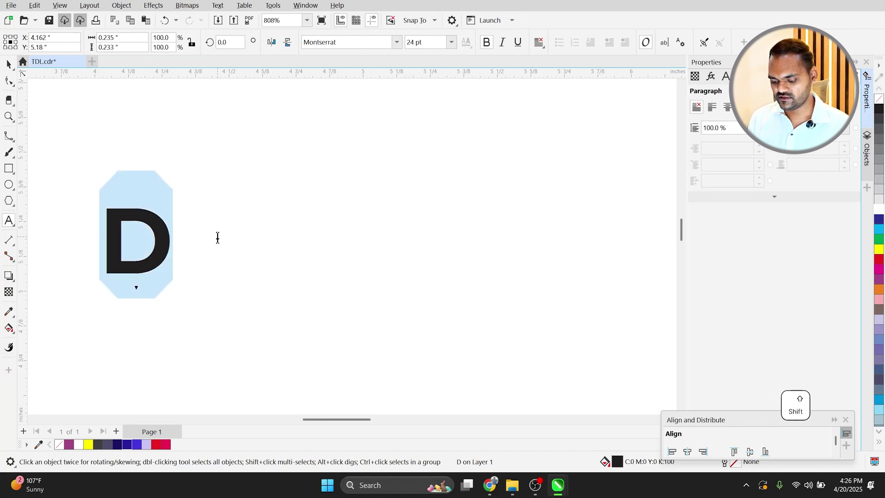
type("Ci")
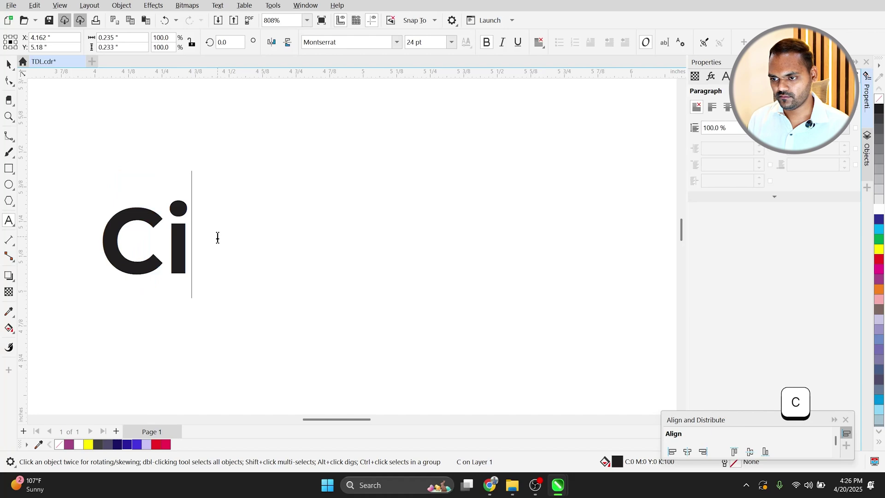
type("fone")
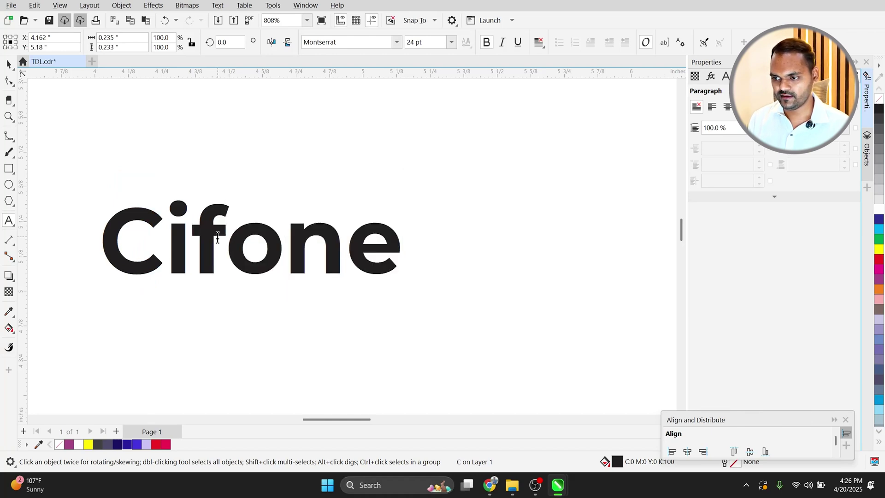
key("ctrl+space")
left_click(303, 288)
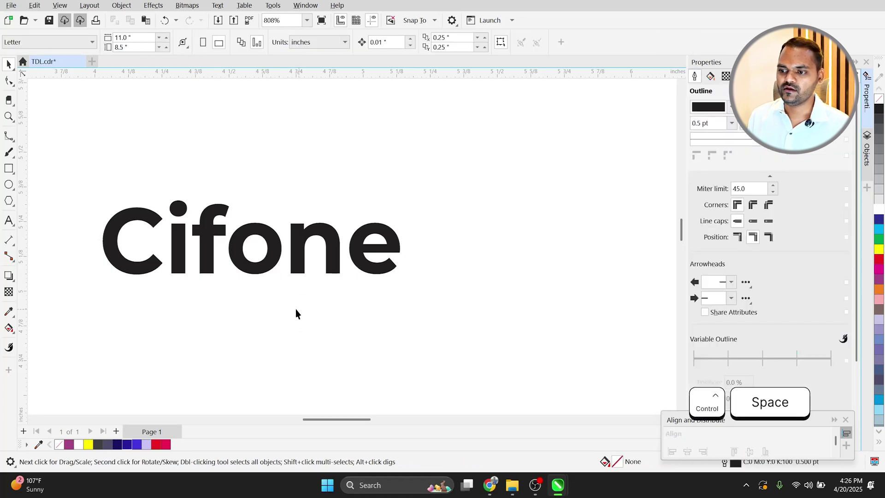
- Tighten the spacing in "Cifone" by moving "n" closer to "o" and "e" closer to "n" through their nodes, and deselect the text
scroll(221, 253, "up", 2)
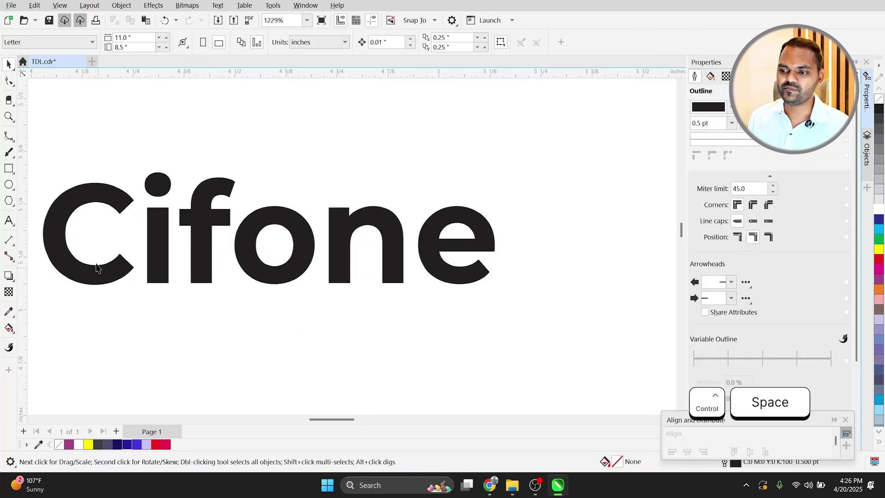
scroll(330, 258, "down", 1)
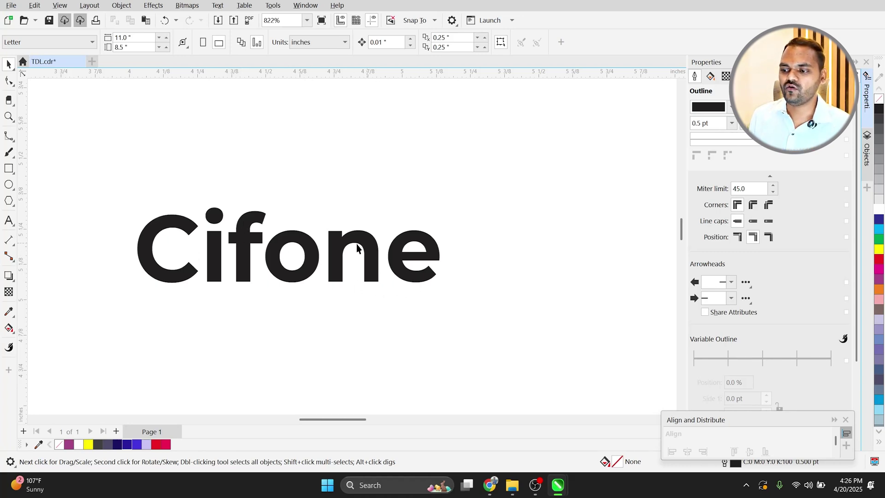
scroll(315, 258, "up", 1)
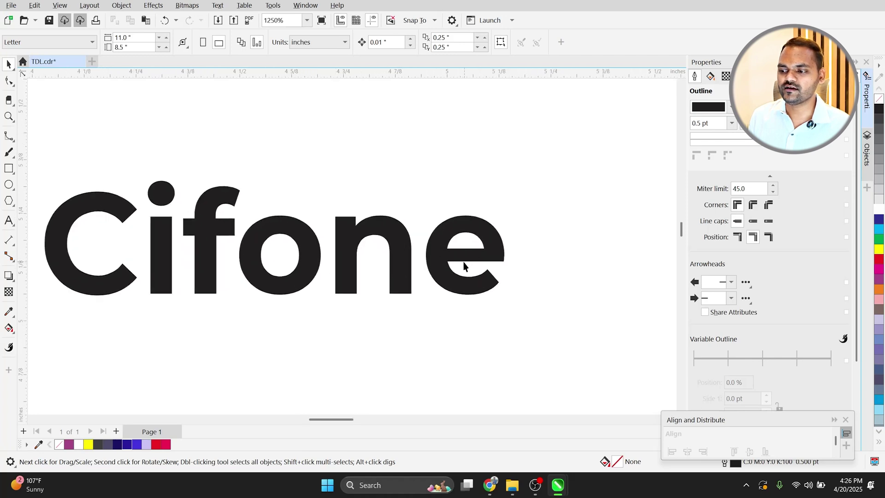
left_click(440, 259)
key("F10")
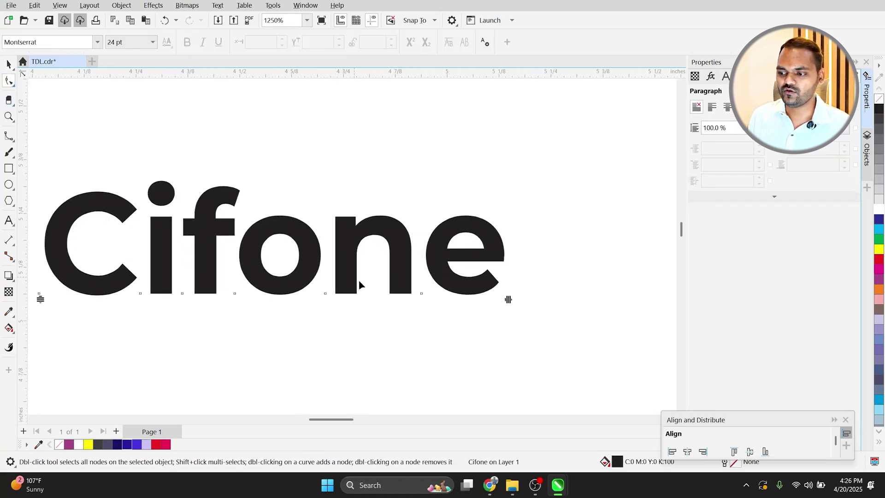
scroll(358, 280, "up", 1)
left_click_drag(299, 289, 288, 287)
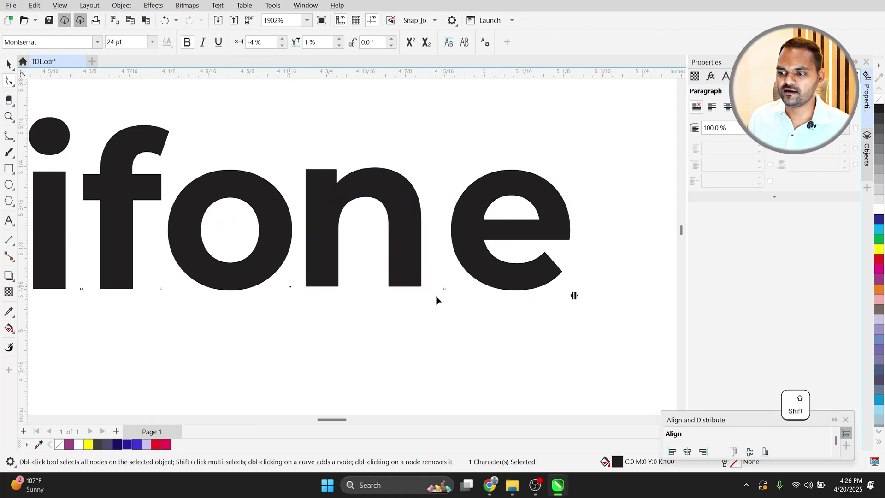
left_click_drag(444, 289, 414, 288)
key("ctrl+space")
scroll(184, 298, "down", 2)
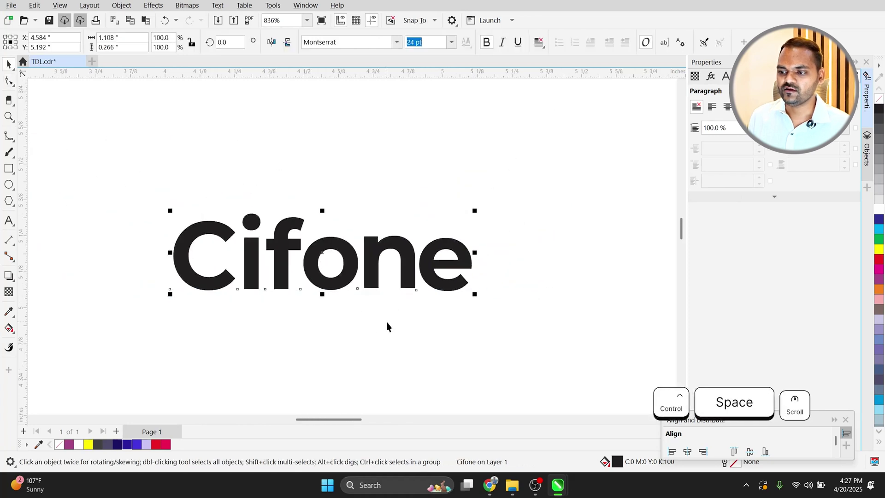
left_click(306, 292)
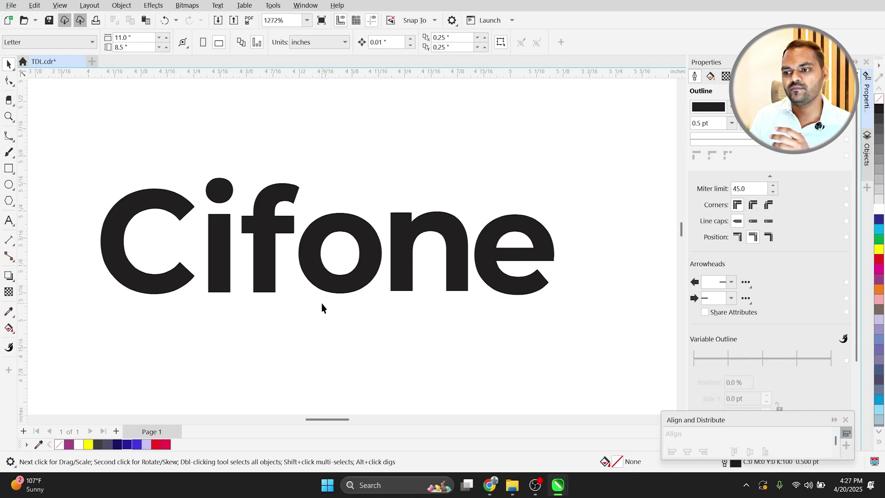
- Switch to Chrome to view the lesson PDF's list of text techniques
key("alt+Tab")
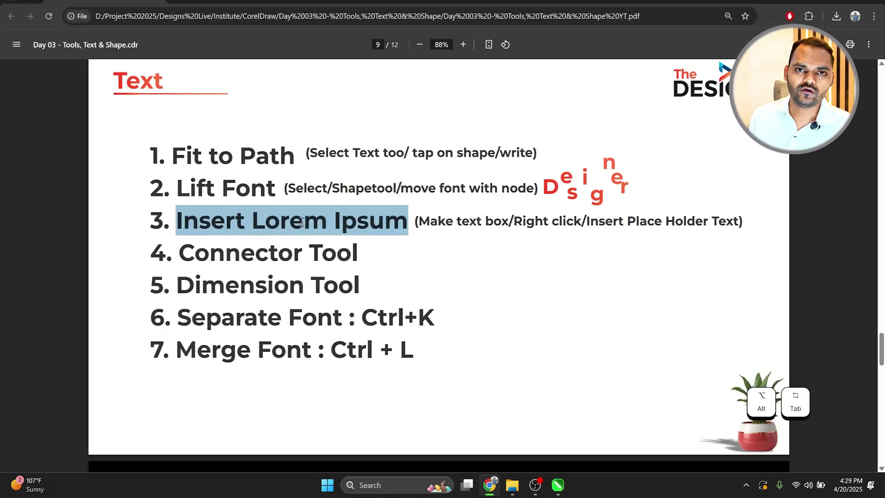
- Switch to CorelDRAW and draw an empty paragraph text frame about 2.83 by 2.44 inches on the page
left_click(301, 222)
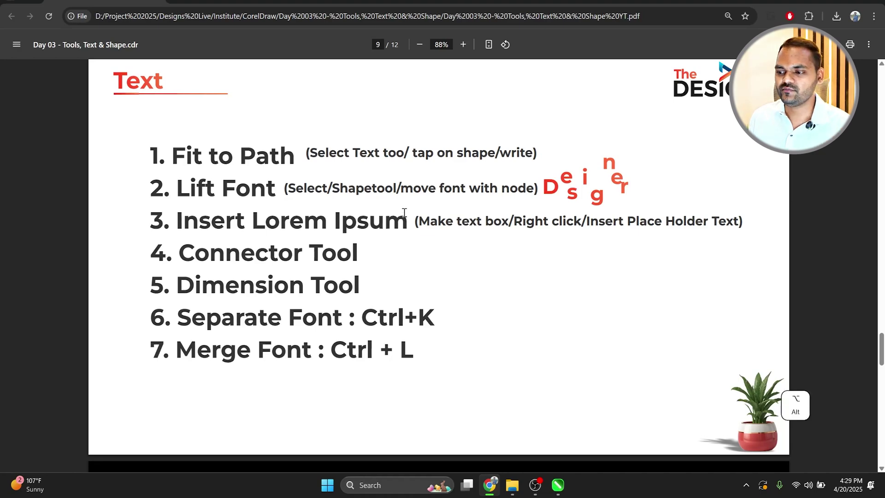
key("alt+Tab")
left_click(9, 220)
left_click_drag(197, 148, 428, 354)
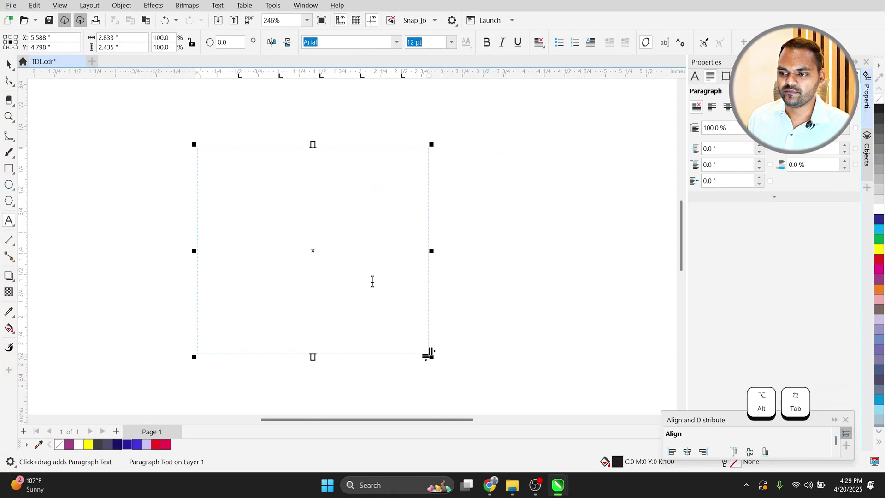
left_click(8, 64)
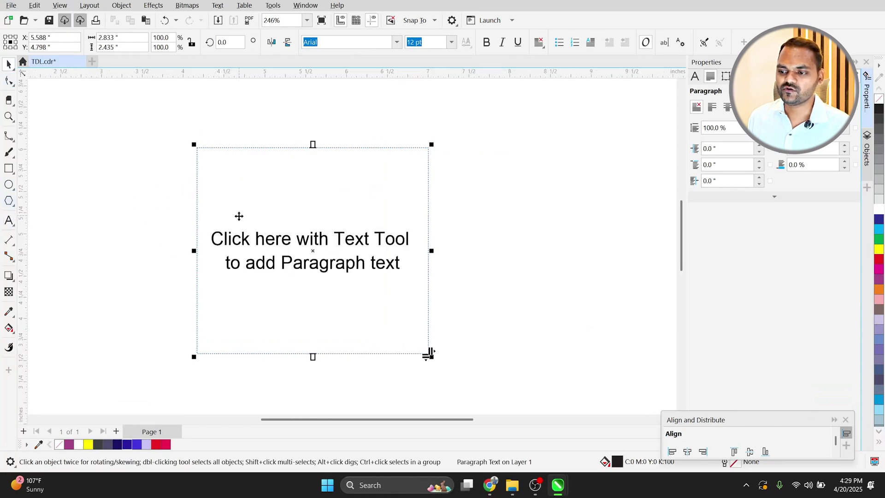
- Insert placeholder text into the empty paragraph frame
scroll(239, 213, "down", 2)
scroll(331, 252, "up", 3)
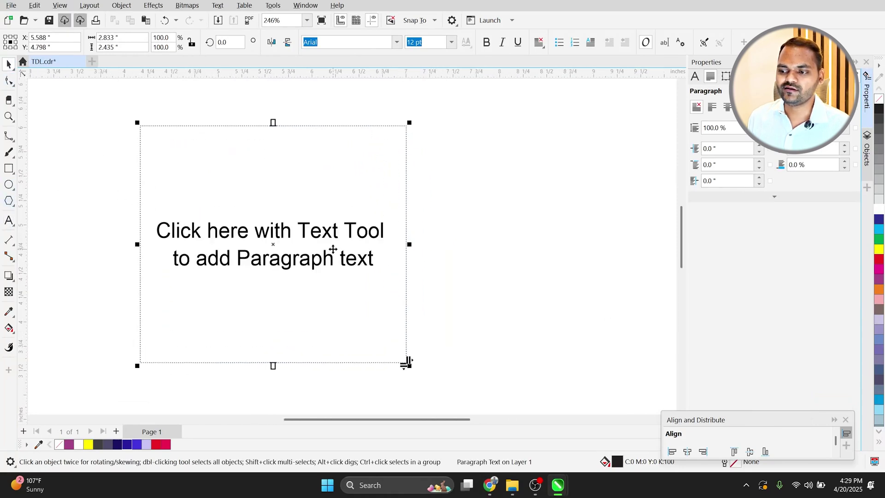
right_click(244, 223)
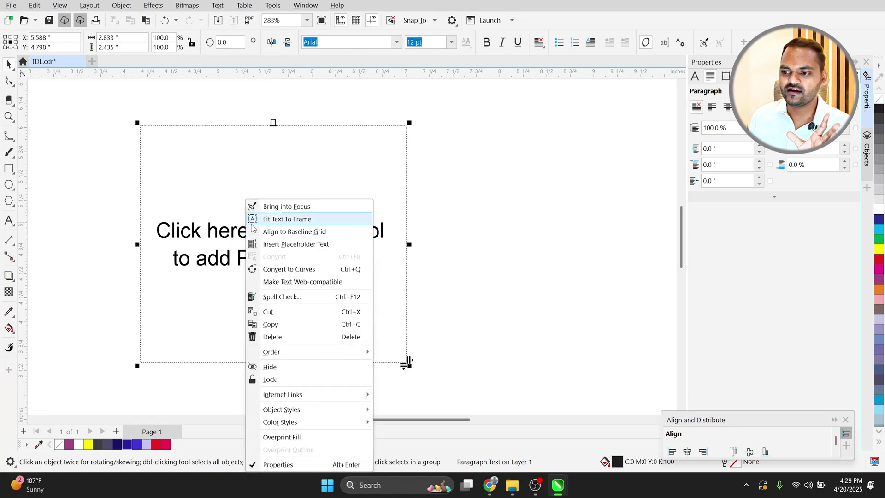
left_click(274, 244)
scroll(272, 244, "down", 4)
scroll(289, 249, "up", 3)
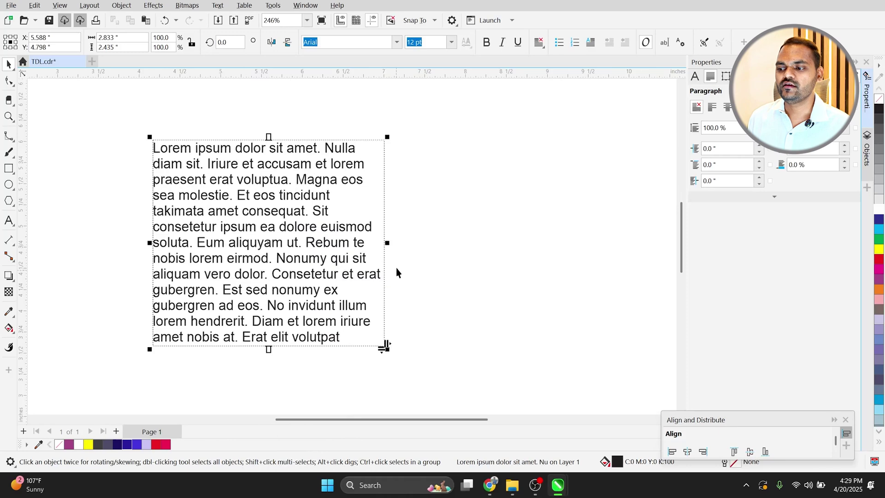
- Enlarge the paragraph frame to about 4.22 inches wide and 5.58 inches tall
left_click_drag(386, 243, 498, 243)
scroll(297, 264, "down", 5)
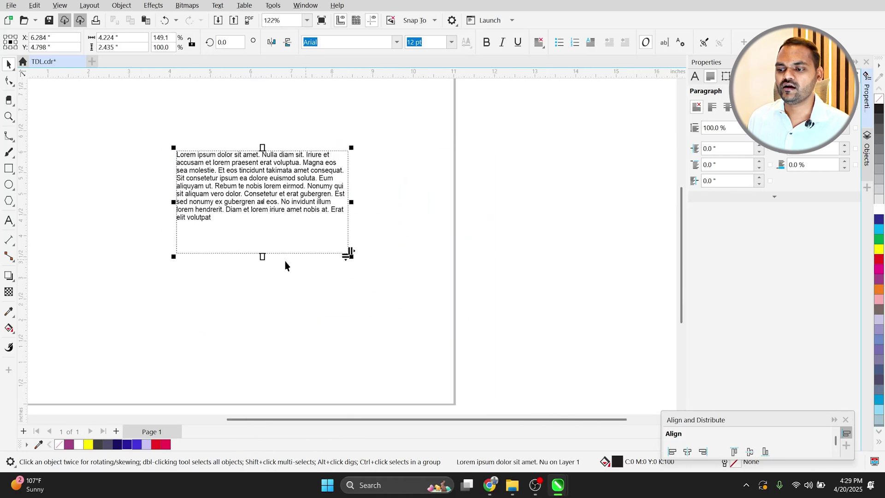
left_click_drag(262, 256, 254, 392)
scroll(219, 240, "down", 2)
scroll(198, 205, "up", 1)
right_click(195, 205)
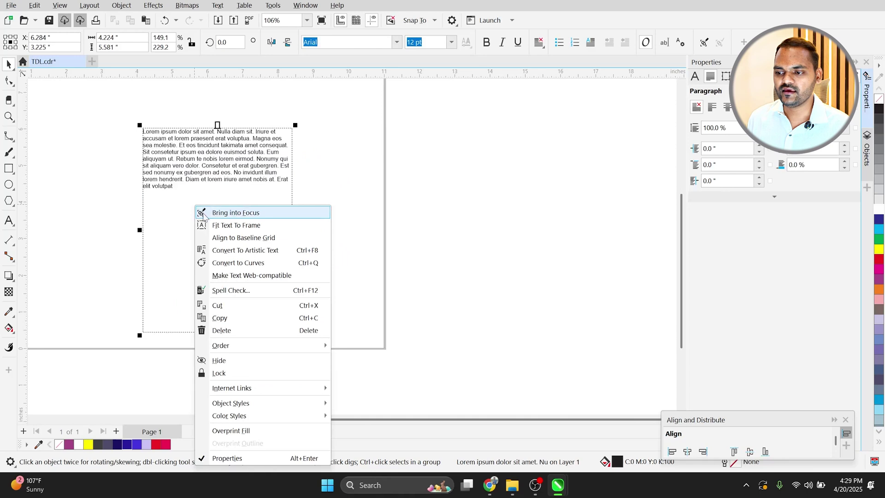
left_click(166, 205)
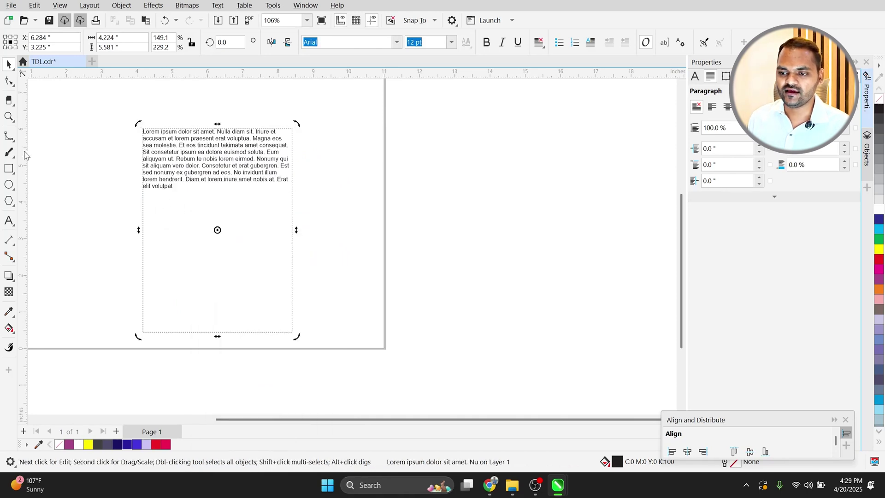
- Delete all the text in the enlarged frame and insert fresh placeholder text
left_click(8, 221)
left_click(198, 185)
key("ctrl+a")
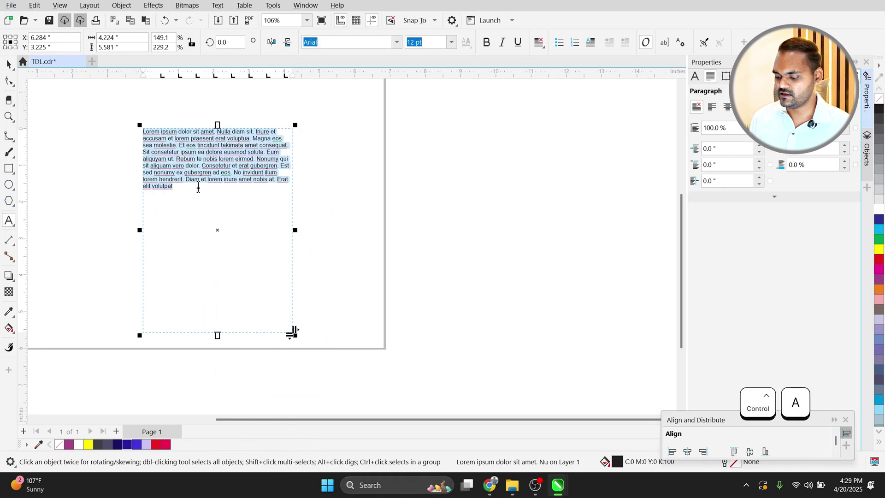
key("Delete")
left_click(9, 65)
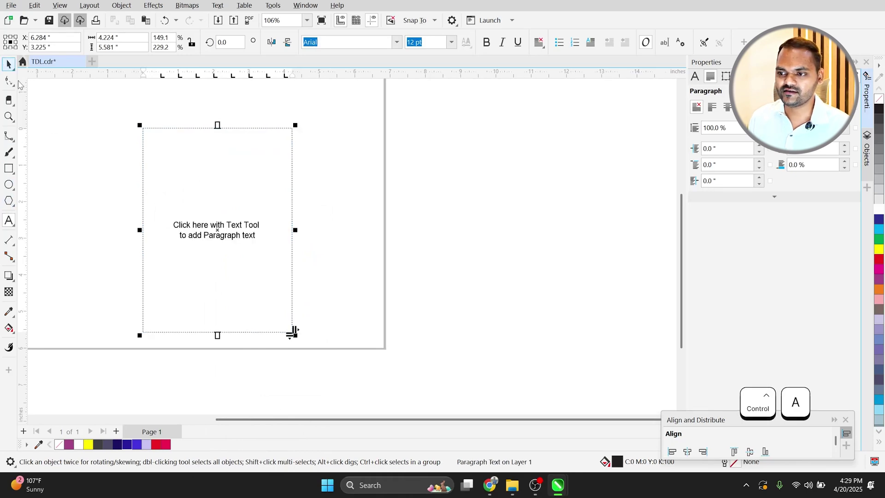
right_click(187, 231)
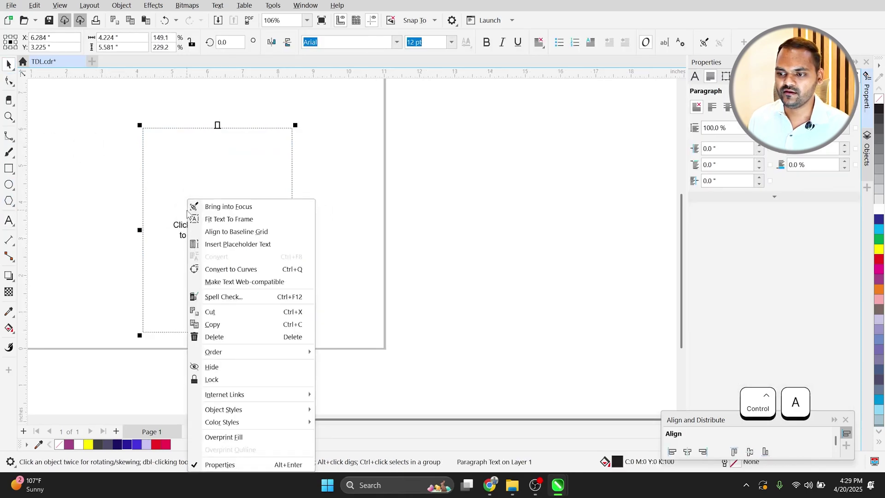
left_click(205, 245)
- Lengthen the paragraph frame to about 6.42 inches and move it to the left side of the page
key("ctrl+space")
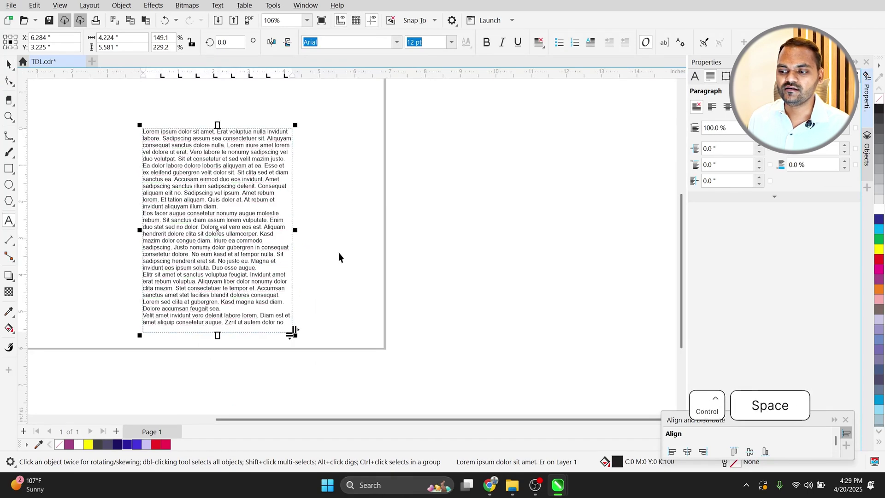
key("ctrl+space")
left_click_drag(217, 336, 217, 366)
key("ctrl+space")
key("ctrl+space")
scroll(124, 168, "down", 1)
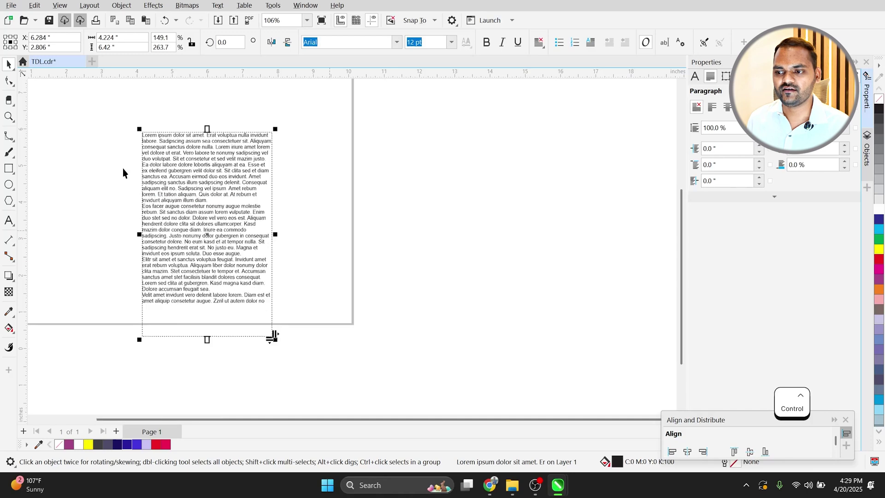
scroll(123, 168, "down", 2)
left_click_drag(144, 171, 73, 137)
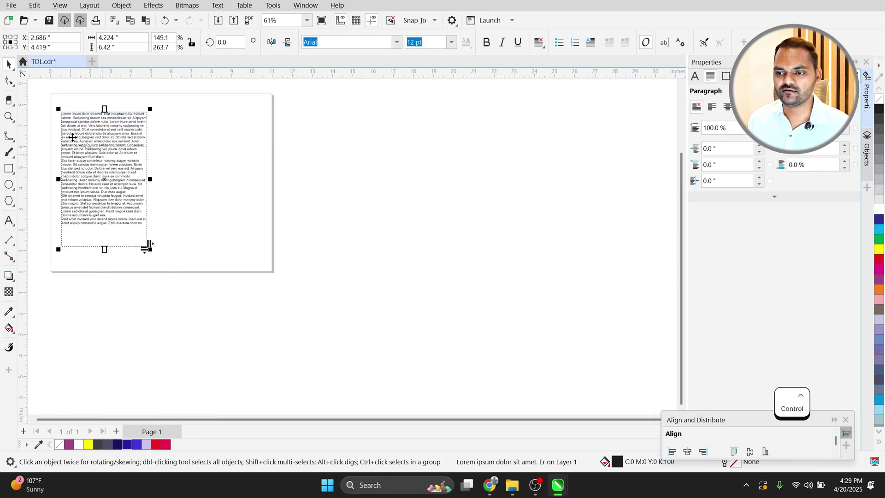
scroll(62, 152, "up", 1)
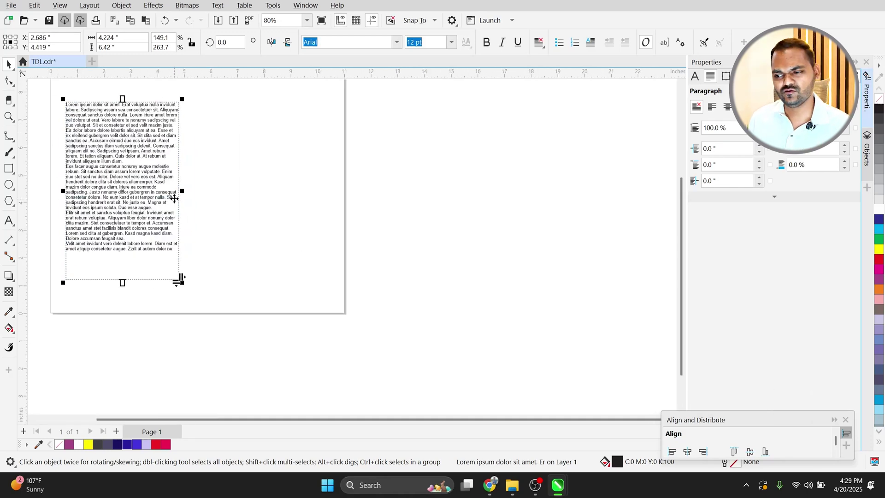
- Switch to Chrome, highlight "Connector Tool" in the lesson's text list, and return to CorelDRAW
key("alt+Tab")
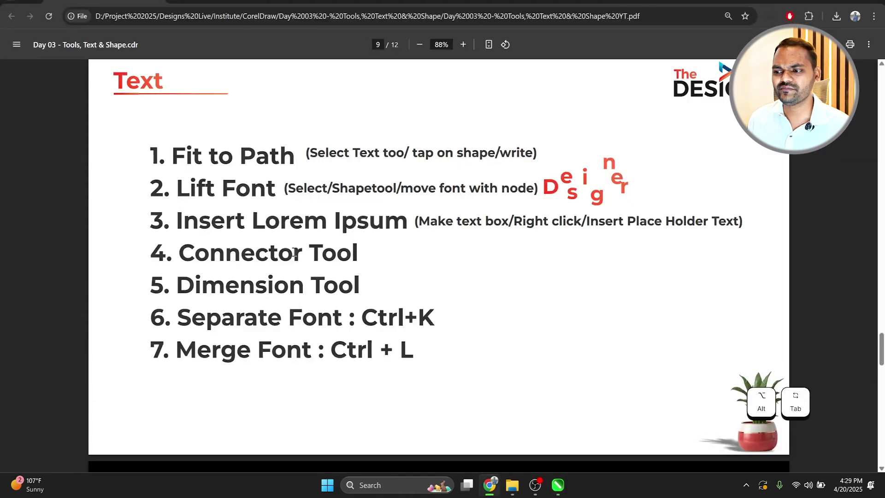
left_click_drag(183, 251, 361, 251)
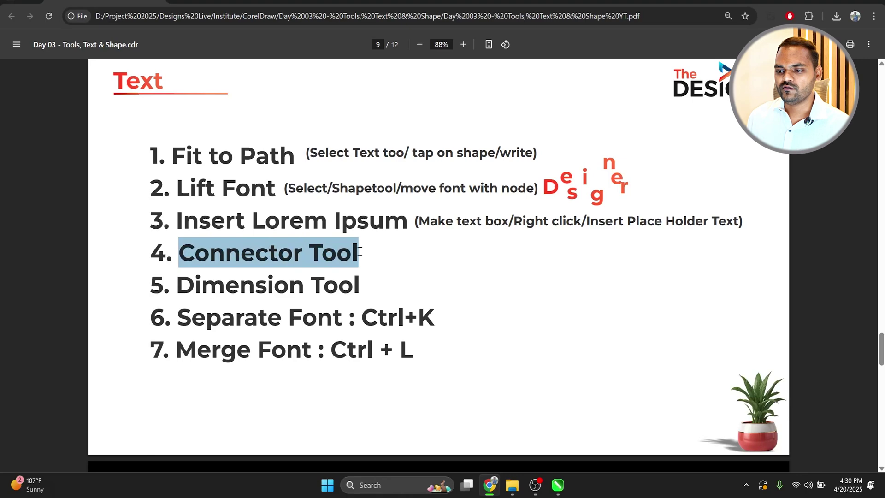
key("alt+Tab")
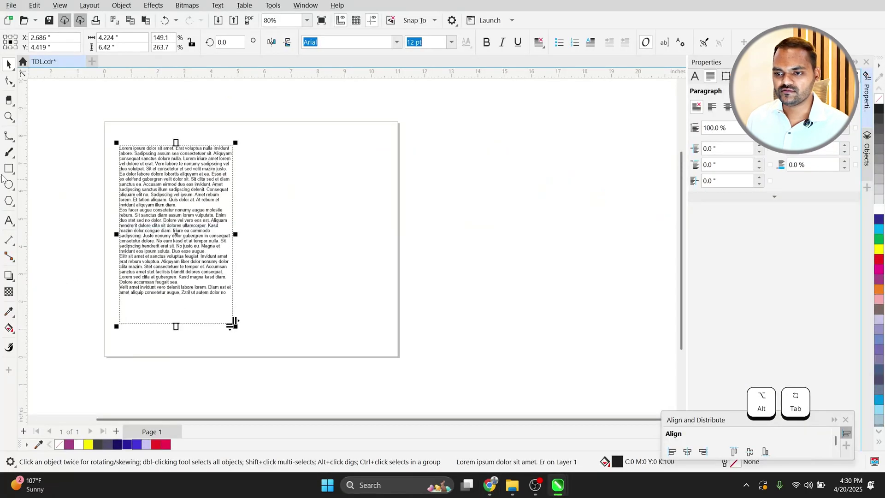
- Draw a square of about 2.37 inches beside the text frame and one of about 2.65 inches to its upper right
left_click(9, 170)
scroll(268, 187, "up", 1)
left_click_drag(308, 193, 391, 280)
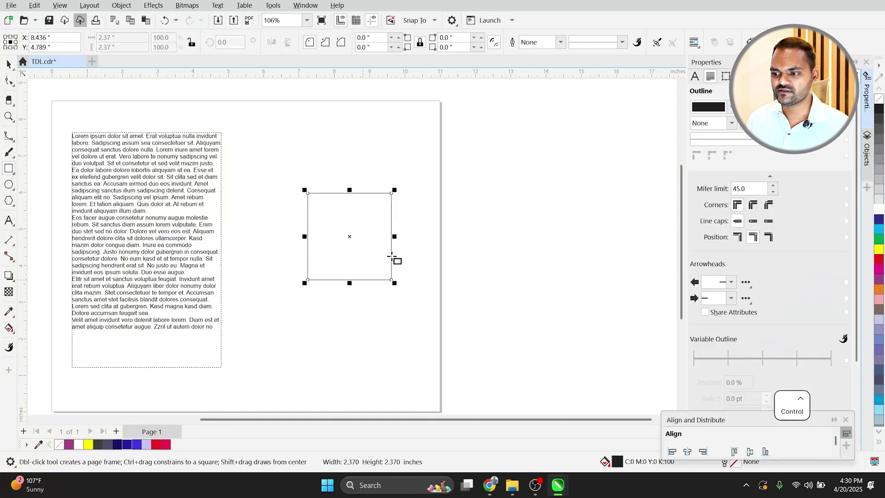
left_click_drag(412, 146, 510, 194)
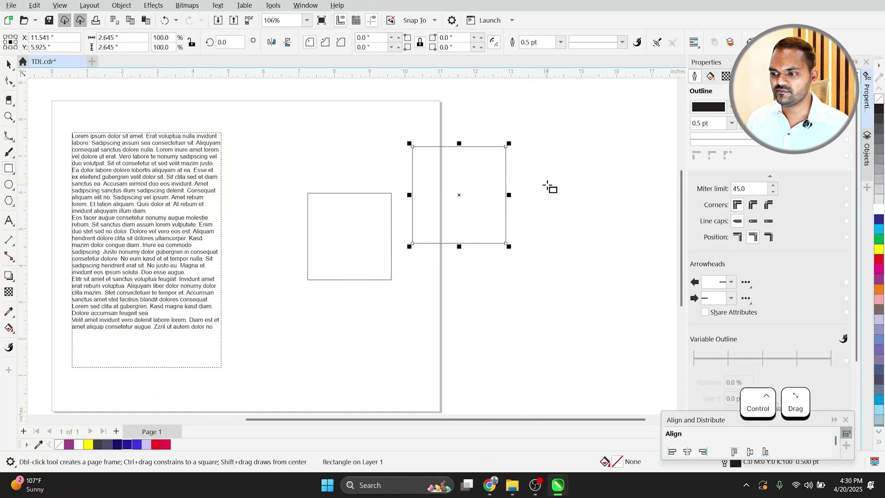
- Select both squares and set their outline width to 5 pt
scroll(551, 188, "up", 1)
key("space")
scroll(526, 191, "up", 1)
scroll(368, 275, "down", 1)
left_click_drag(366, 230, 206, 305)
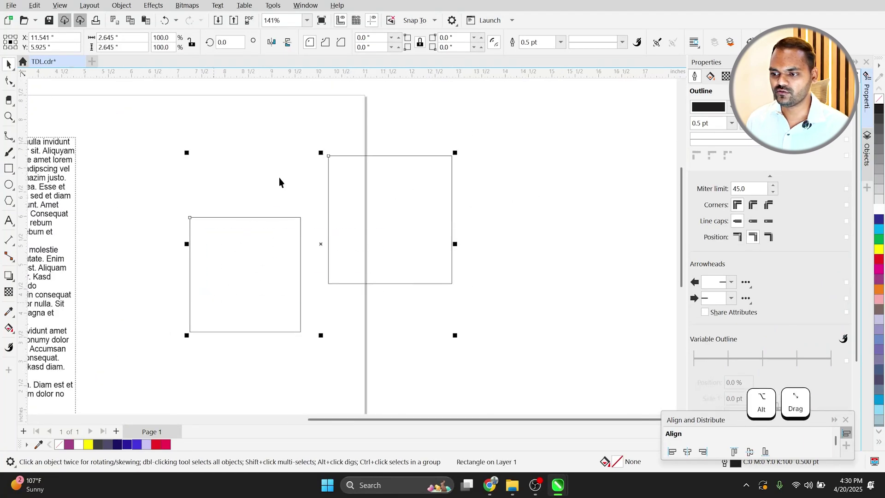
type("5")
key("Return")
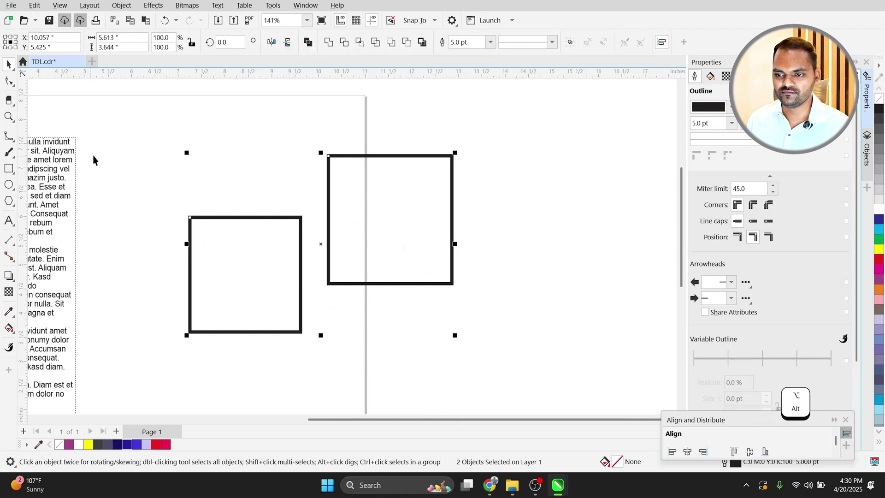
- Draw three connectors between the squares: top midpoint to upper-left corner, right midpoint to left midpoint, and lower-right corner to bottom midpoint
left_click(11, 137)
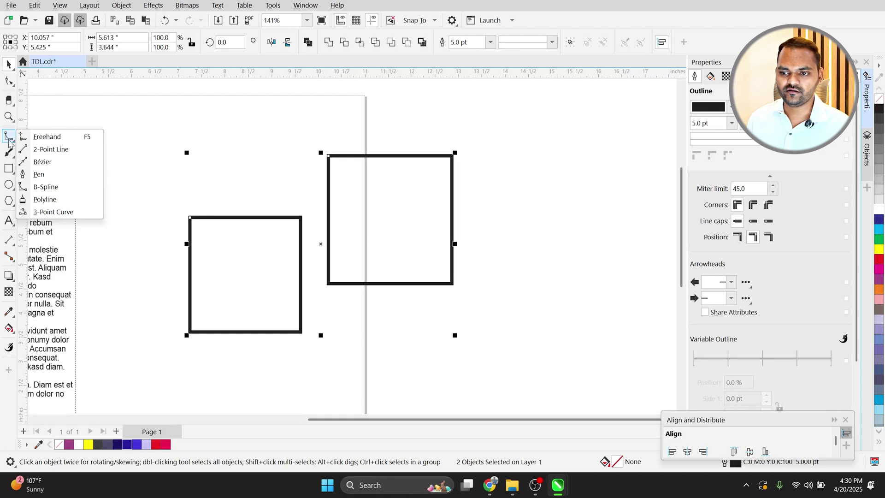
mouse_move(9, 256)
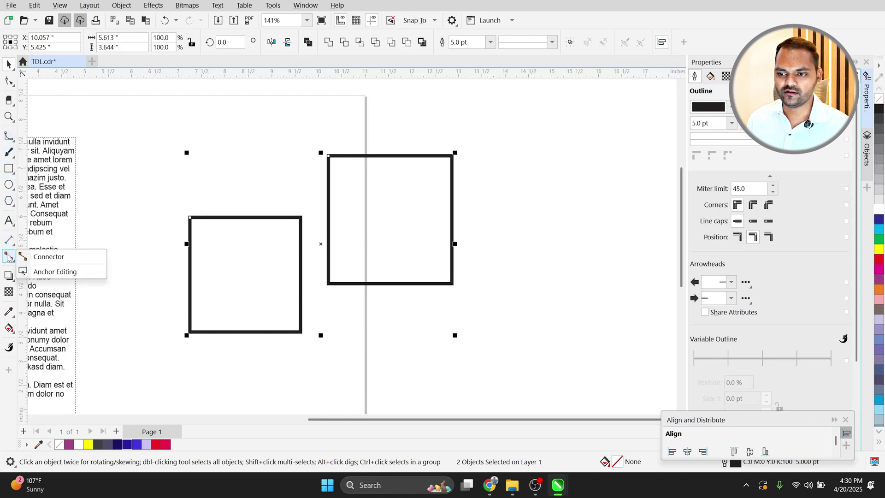
left_click(50, 257)
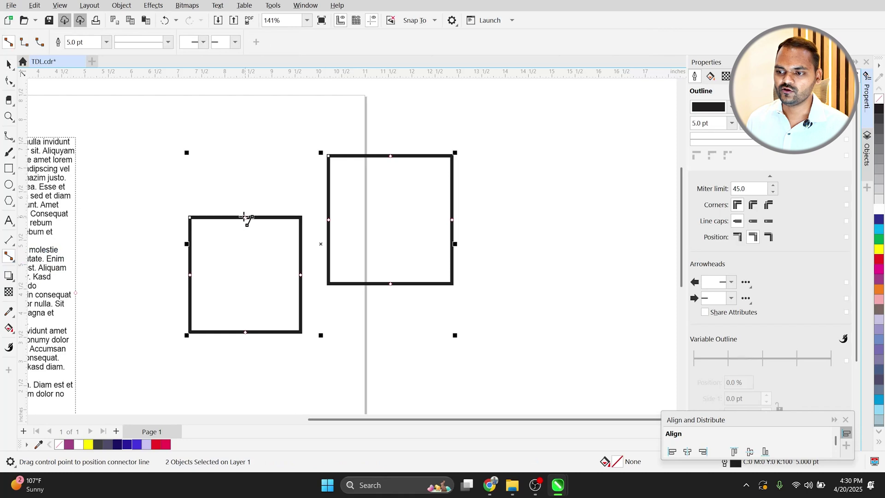
left_click_drag(245, 218, 329, 157)
left_click_drag(301, 275, 326, 228)
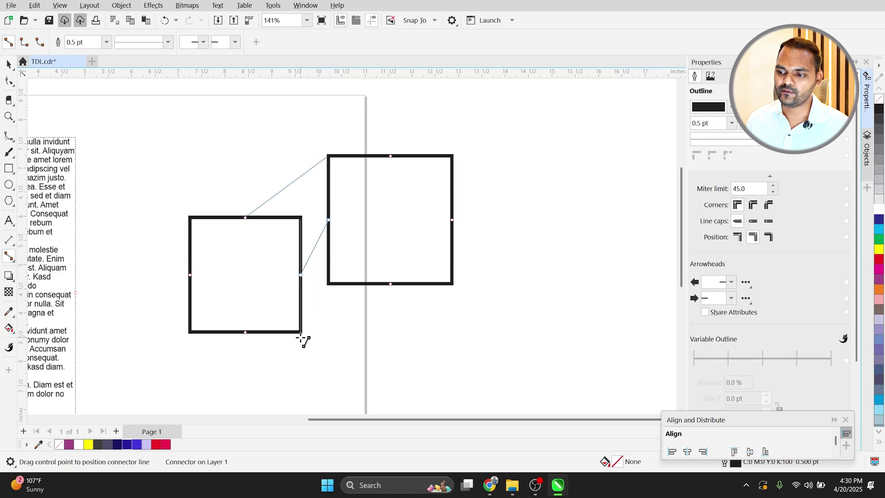
left_click_drag(302, 332, 391, 284)
- Move the larger square below the smaller one to test the connectors, and delete both squares with their connectors
key("ctrl+space")
left_click(487, 302)
left_click_drag(492, 259, 511, 343)
scroll(330, 267, "down", 3)
scroll(331, 267, "up", 3)
left_click_drag(382, 253, 168, 352)
scroll(187, 216, "down", 3)
scroll(187, 216, "up", 3)
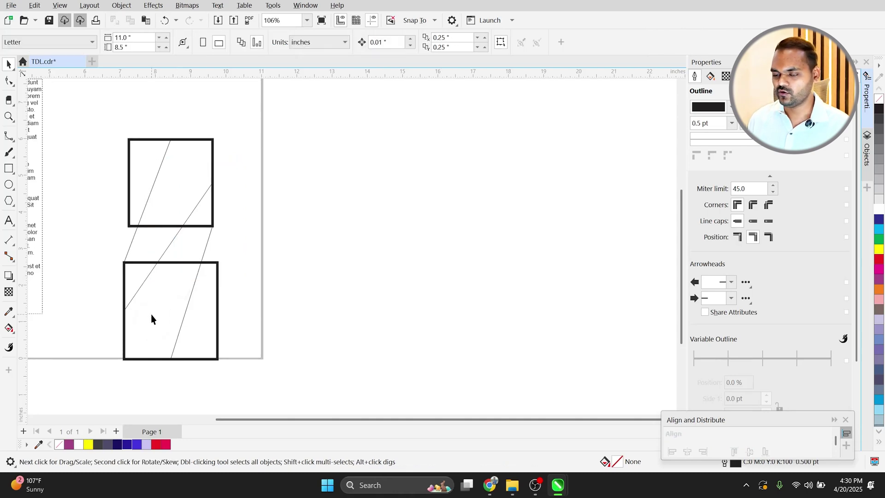
left_click_drag(119, 310, 169, 291)
key("Delete")
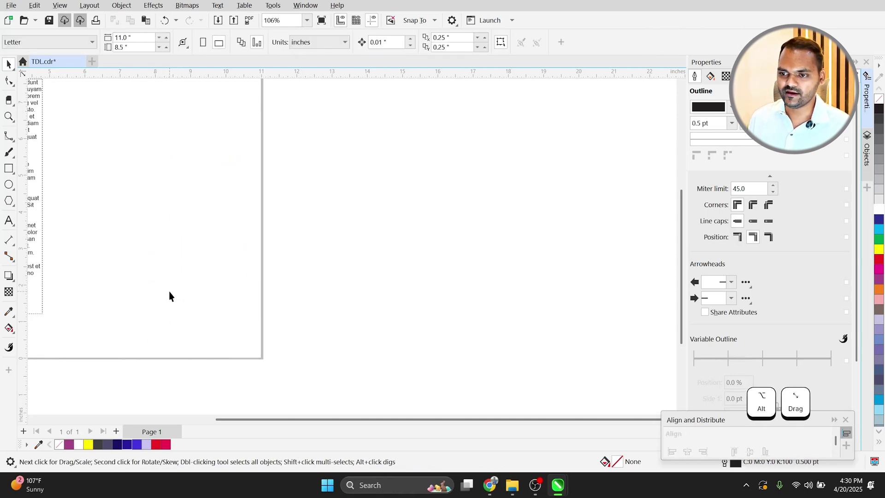
- Draw three horizontal 2-point lines right of the page, one long line above two shorter ones, and deselect them
left_click(13, 142)
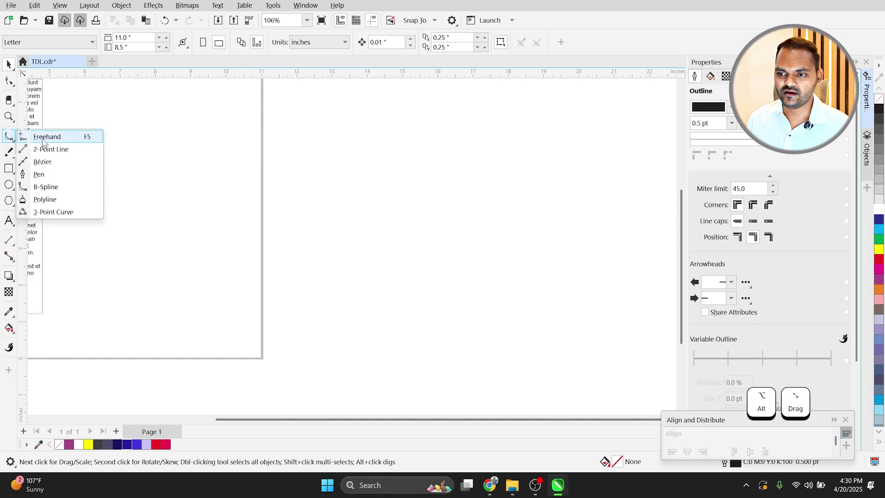
left_click(56, 153)
scroll(474, 178, "down", 2)
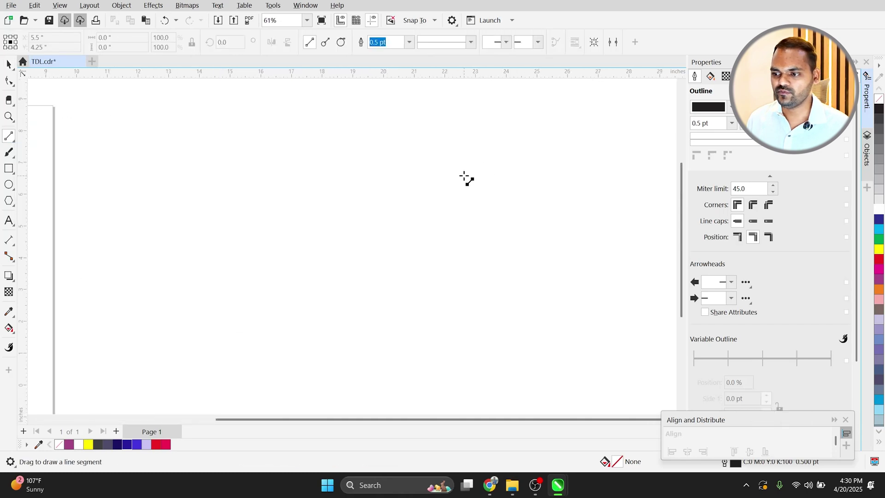
scroll(106, 194, "up", 2)
left_click_drag(113, 193, 322, 194)
left_click_drag(76, 255, 154, 255)
left_click_drag(215, 256, 310, 255)
key("ctrl+space")
scroll(180, 267, "up", 1)
left_click(320, 133)
- Draw four straight connectors joining both ends of each short line to the nearer end of the long line above
left_click(9, 256)
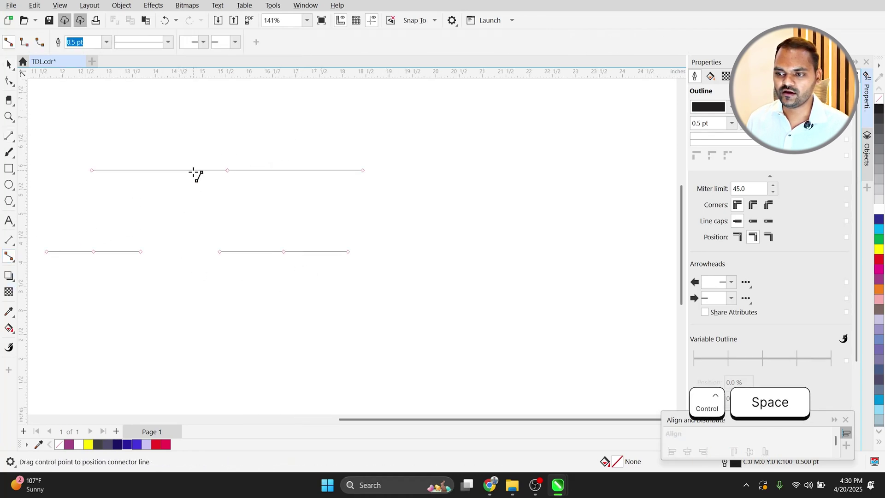
left_click(92, 170)
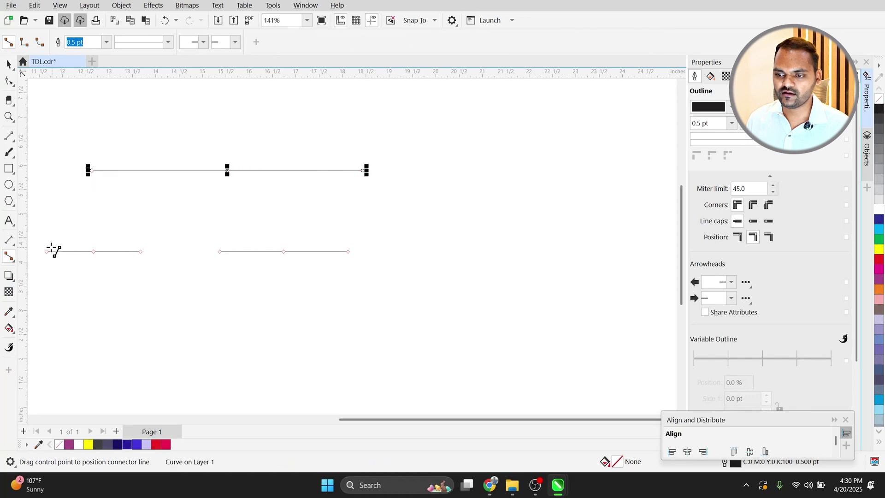
left_click_drag(47, 252, 91, 171)
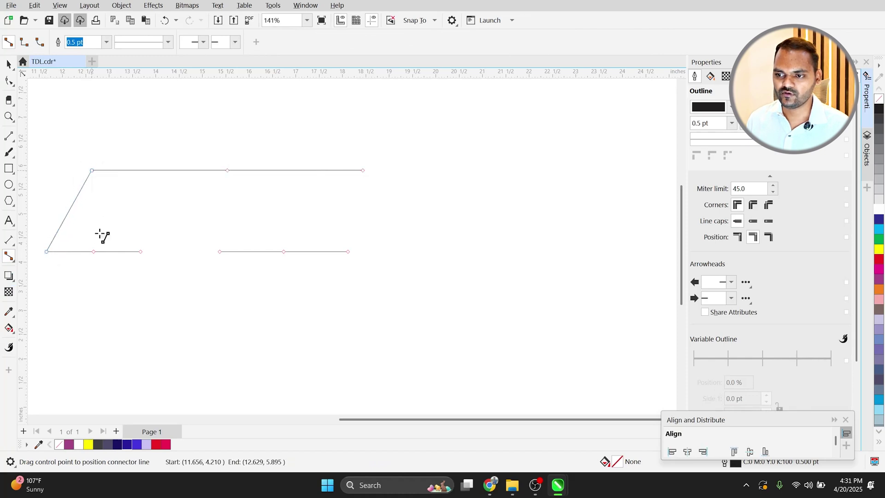
left_click_drag(141, 251, 93, 174)
left_click_drag(220, 252, 363, 170)
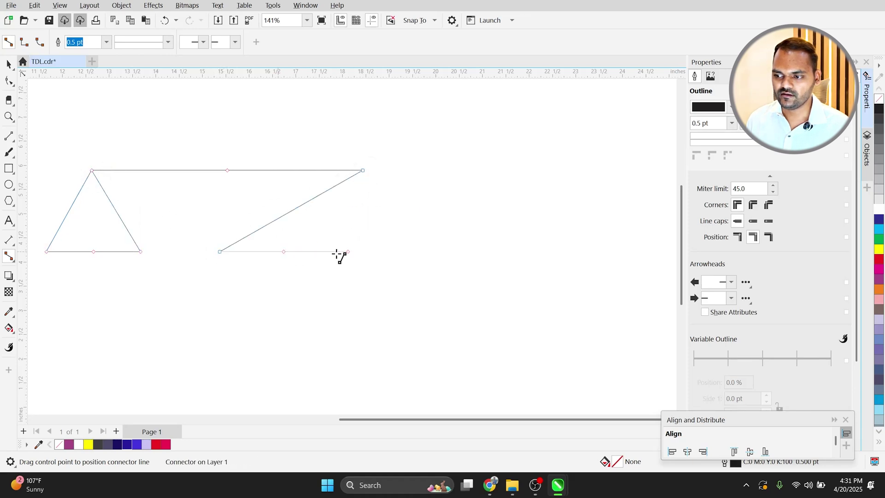
left_click_drag(349, 252, 364, 171)
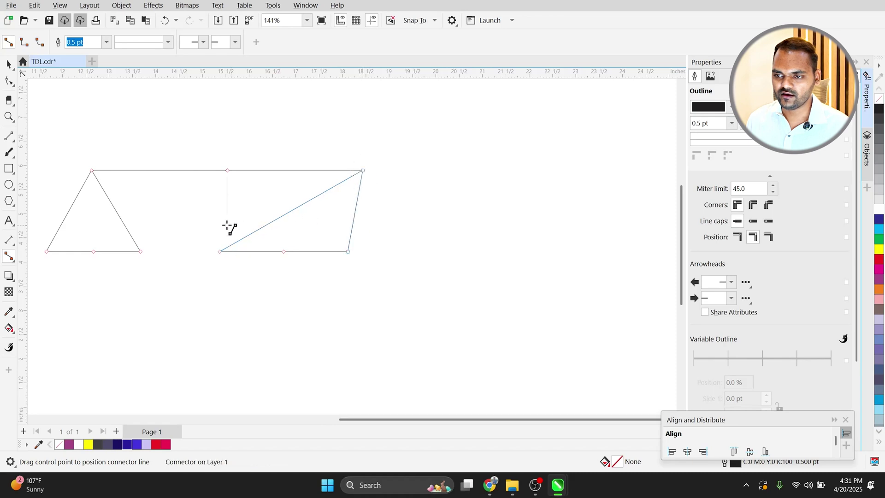
- Move the right short line sideways and then down and right to test its attached connectors
left_click(9, 82)
left_click(291, 252)
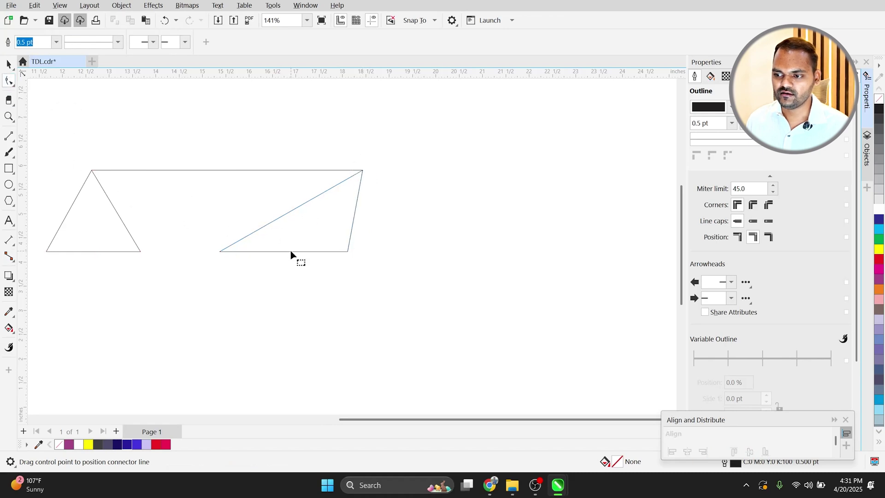
key("space")
left_click_drag(270, 252, 298, 257)
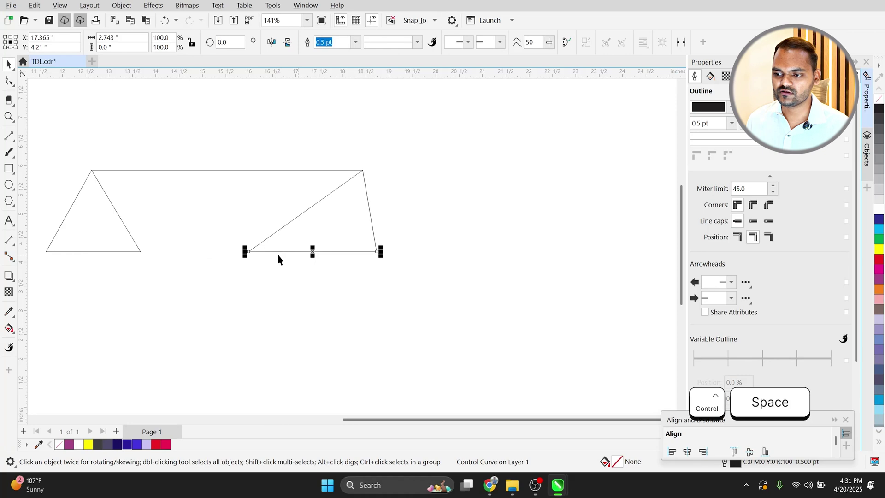
left_click(55, 115)
left_click(301, 253)
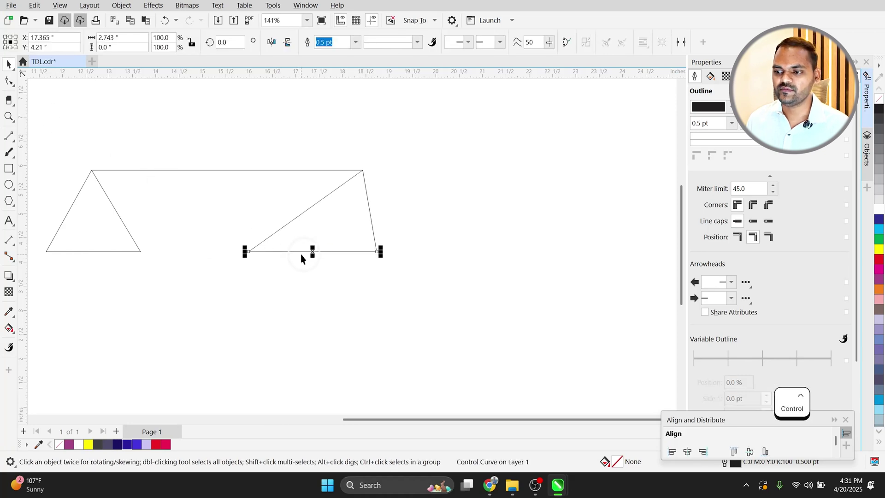
left_click_drag(301, 252, 351, 328)
- Move the left short line downward to about the height of the right one, and deselect everything
scroll(369, 216, "down", 3)
scroll(204, 259, "up", 2)
left_click_drag(182, 232, 178, 305)
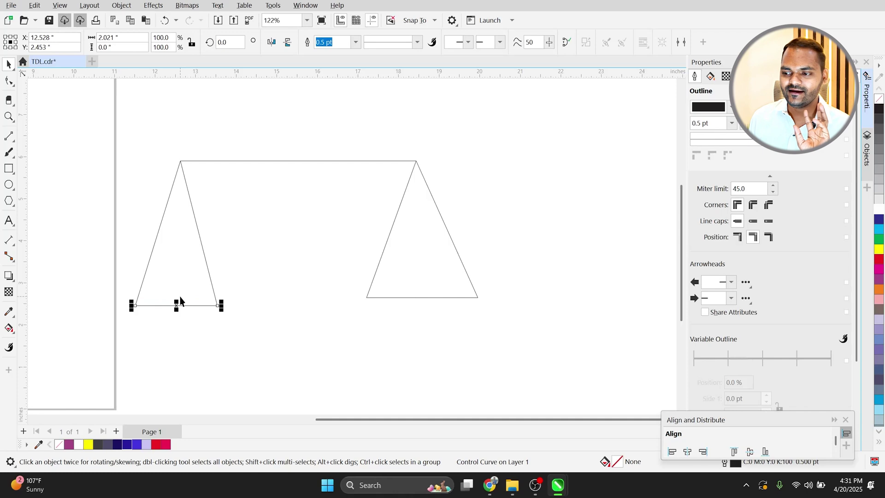
scroll(244, 293, "down", 2)
scroll(322, 265, "up", 1)
left_click_drag(215, 288, 218, 281)
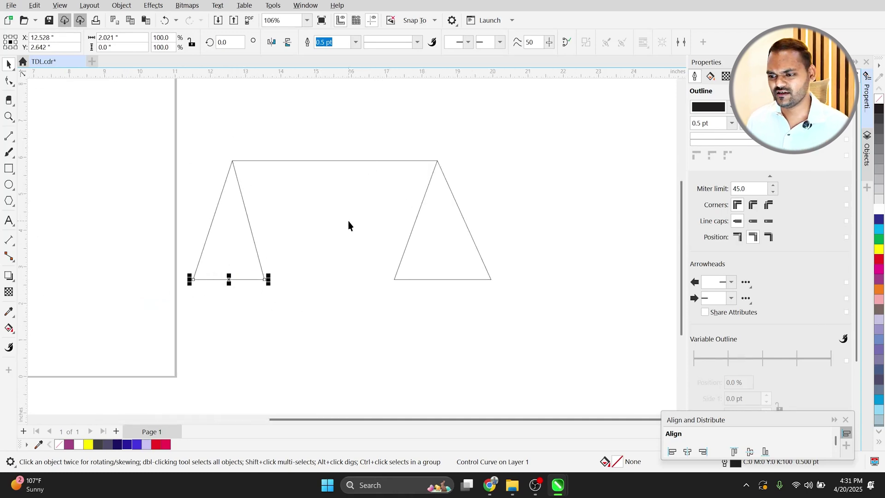
scroll(272, 175, "up", 2)
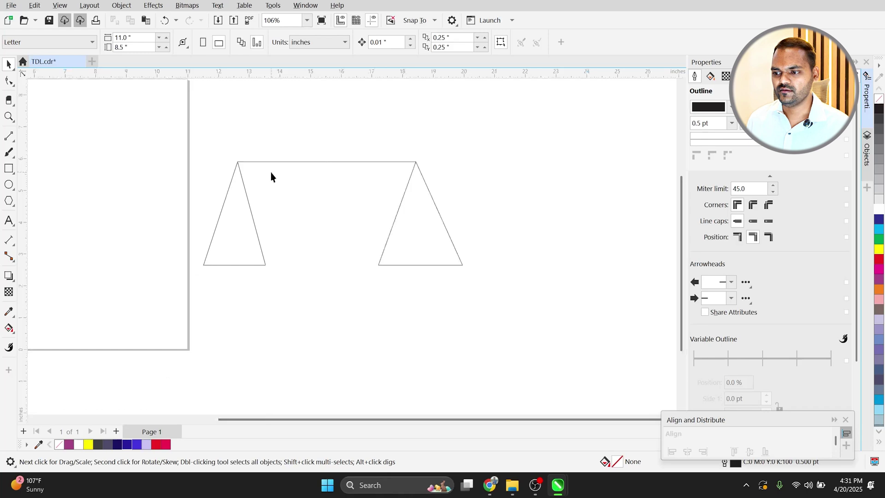
left_click(318, 157)
left_click(411, 234)
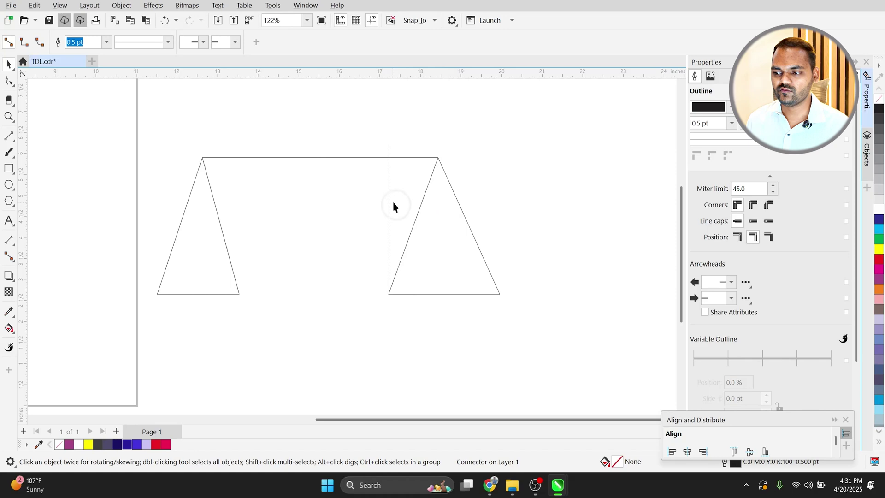
left_click(530, 187)
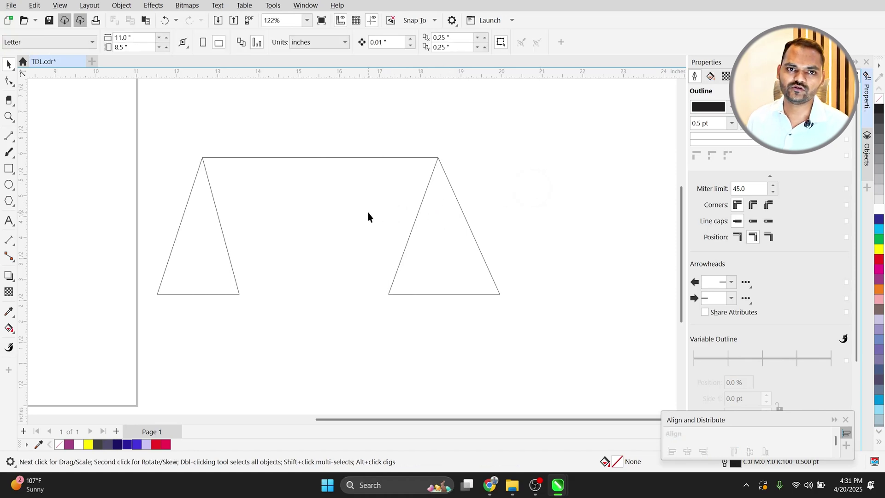
- Switch to the lesson slide in Chrome, highlight the Dimension Tool item, and return to CorelDRAW
key("alt+Tab")
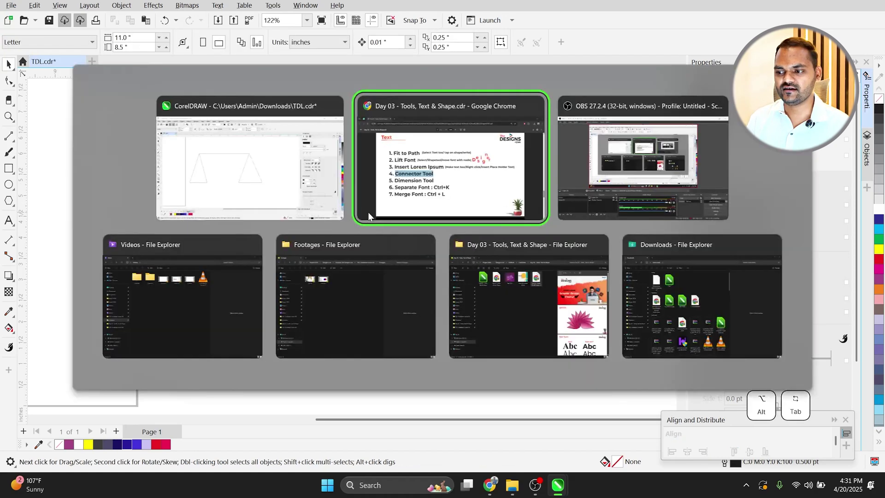
left_click_drag(182, 287, 425, 287)
key("alt+Tab")
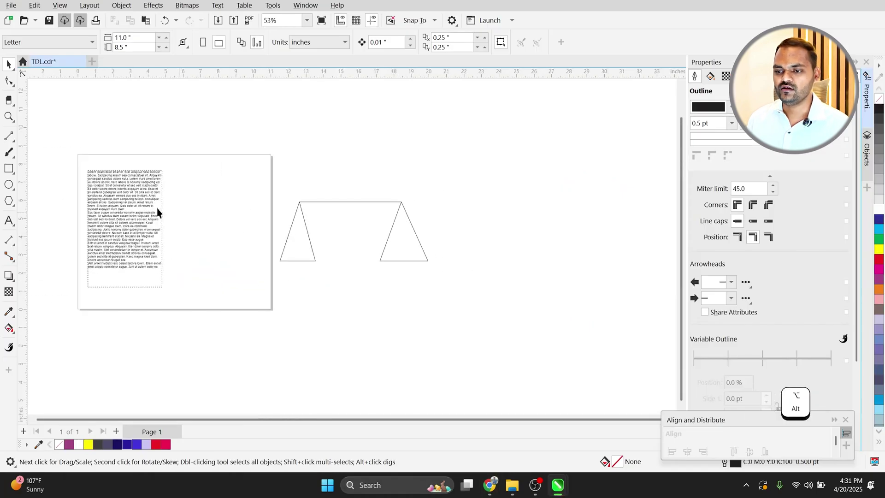
- Delete the connected line figure beside the page and the placeholder paragraph text on the page
left_click_drag(111, 310, 110, 310)
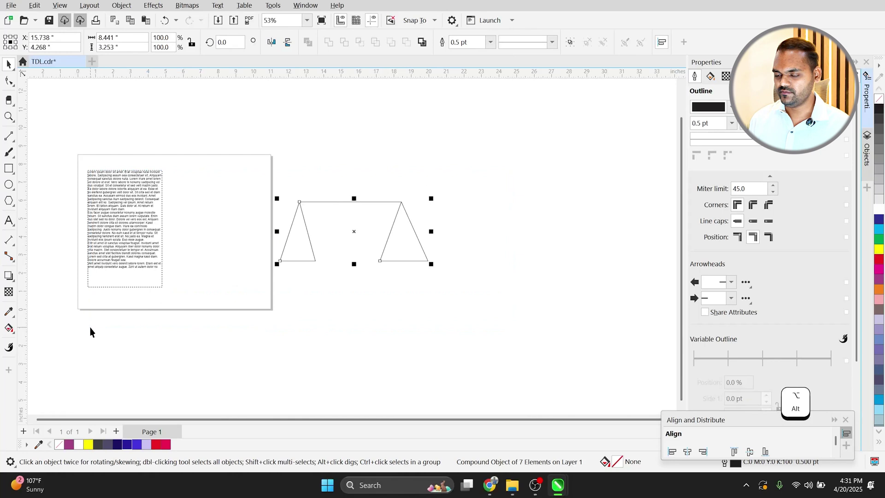
key("Delete")
left_click(118, 224, "alt")
key("Delete")
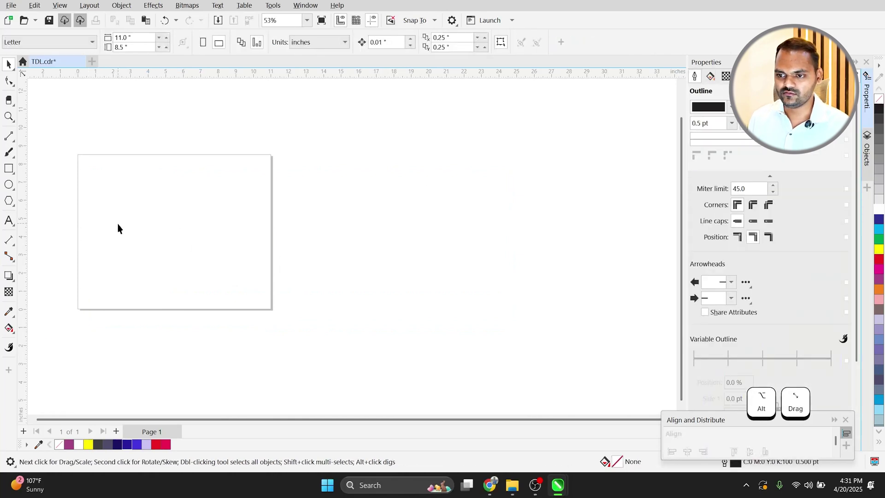
- Draw a square about 3 inches wide on the left half of the page and fill it with 70% black
left_click(9, 168)
scroll(83, 186, "up", 2)
left_click_drag(122, 177, 213, 272)
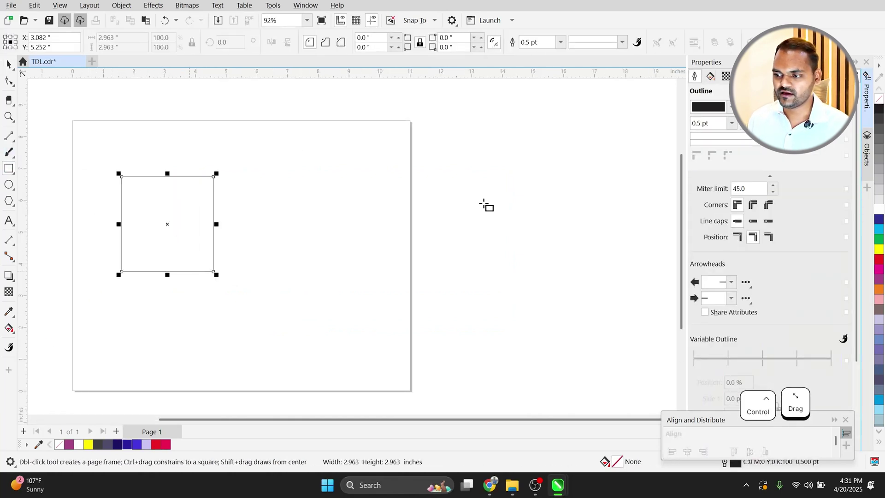
left_click(881, 143)
scroll(215, 210, "up", 2)
- Stretch the gray square downward into a rectangle about 4.26 inches tall and move it about 0.7 inches to the right
key("ctrl+space")
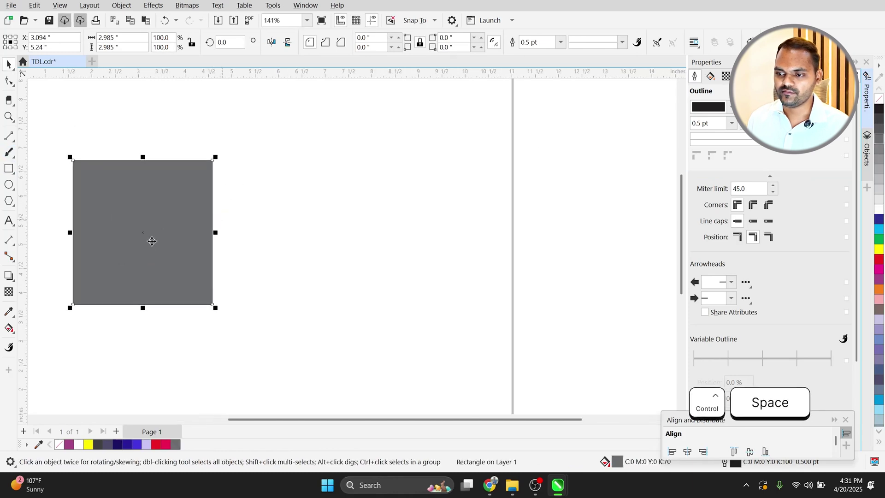
left_click_drag(143, 307, 143, 368)
scroll(143, 368, "down", 2)
scroll(267, 237, "up", 2)
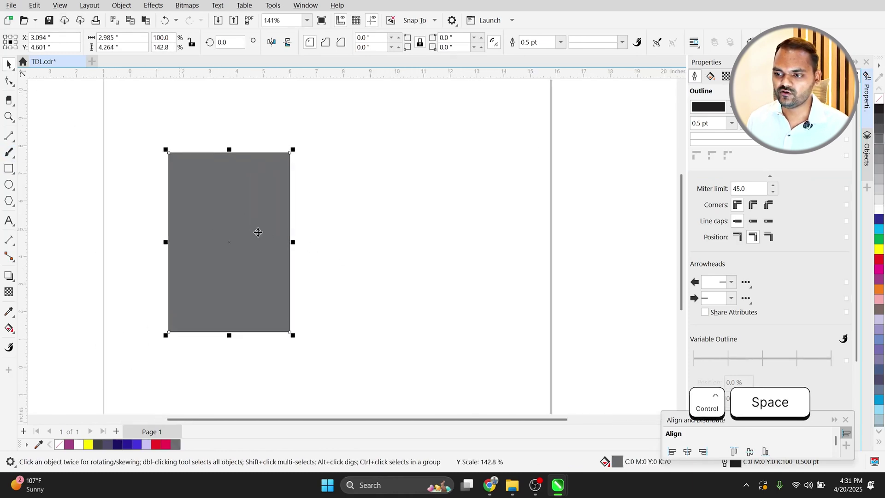
left_click_drag(257, 239, 293, 240)
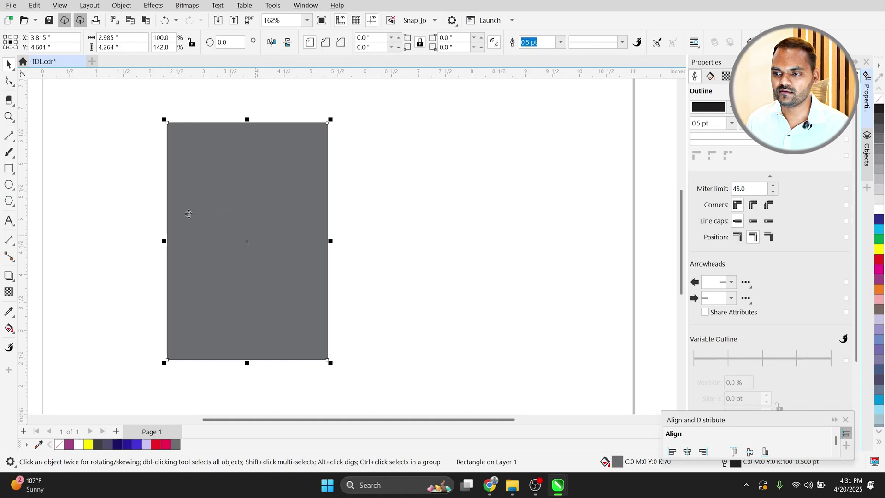
scroll(191, 207, "down", 1)
scroll(191, 208, "up", 2)
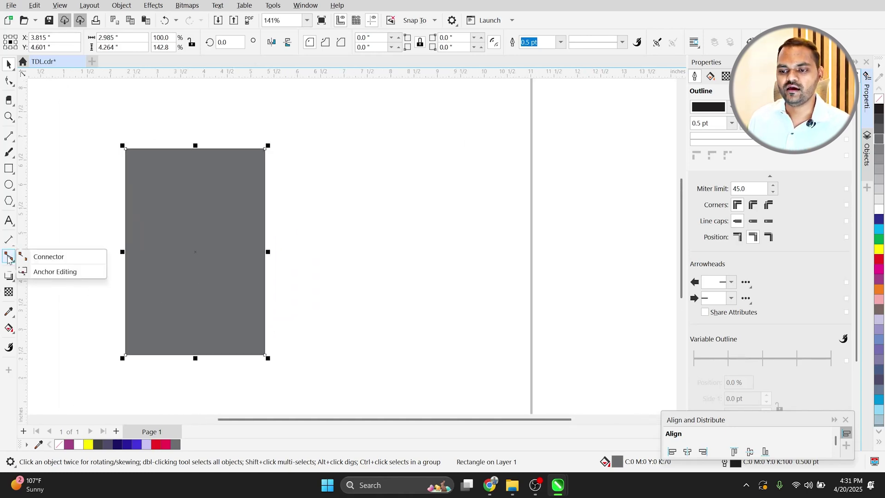
- Add a Parallel Dimension for the rectangle's height along its right edge, and deselect it
mouse_move(11, 257)
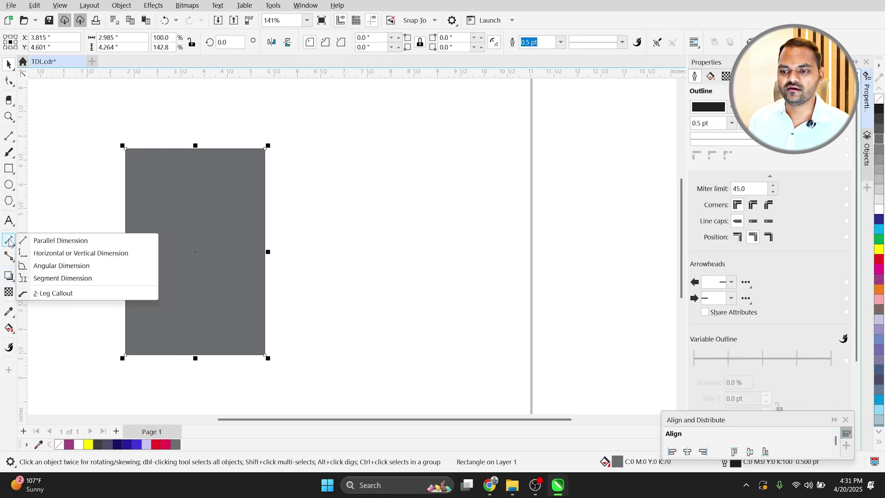
left_click(58, 242)
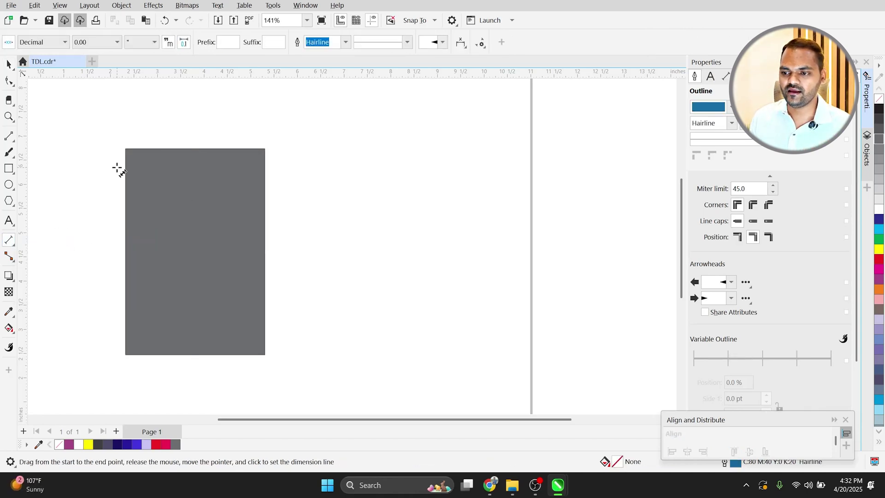
left_click_drag(263, 149, 261, 355)
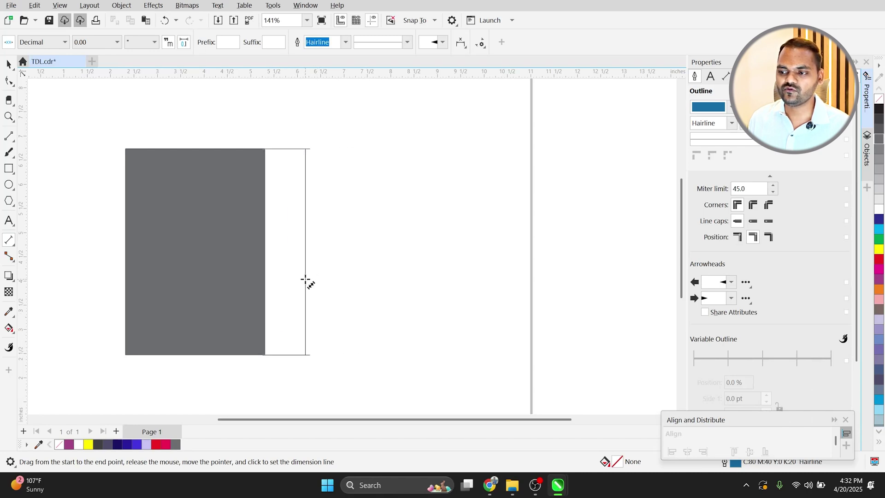
left_click(283, 261)
key("ctrl+space")
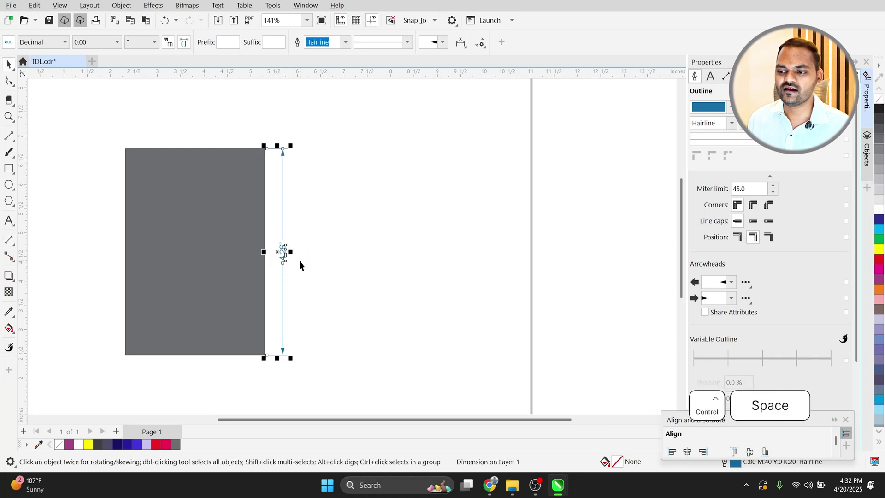
scroll(300, 259, "up", 3)
scroll(278, 263, "down", 3)
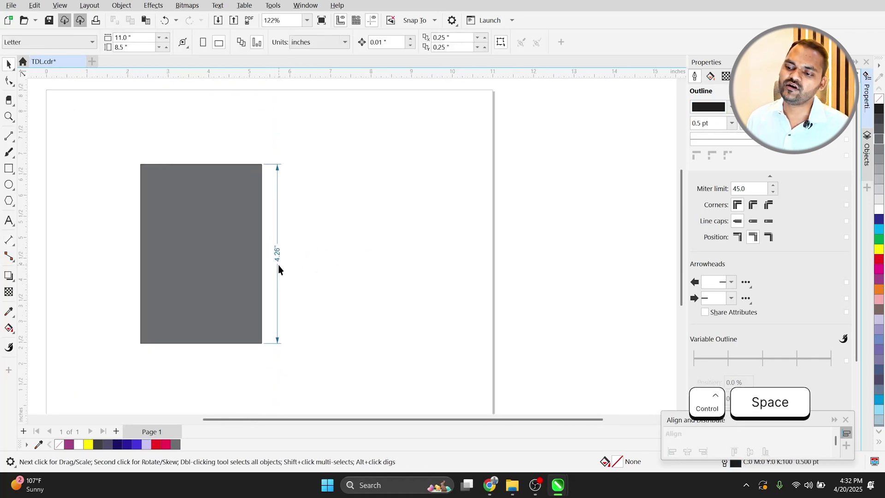
- Compare the rectangle's height value in its object properties with the dimension beside it
left_click(192, 245)
double_click(108, 48)
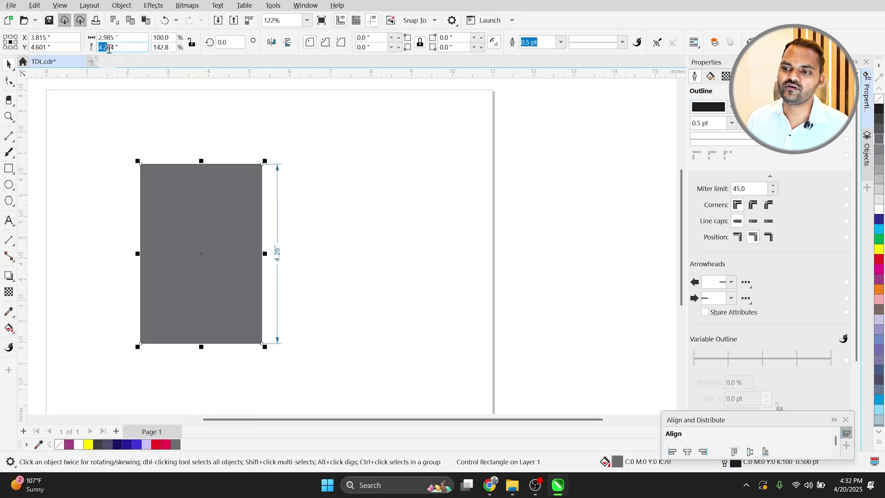
left_click(185, 229)
left_click(237, 122)
left_click(222, 227)
left_click(215, 216)
left_click(213, 215)
left_click(229, 144)
left_click(215, 199)
- Stretch the rectangle's top edge upward to a height of about 5.25 inches
left_click_drag(202, 162, 206, 126)
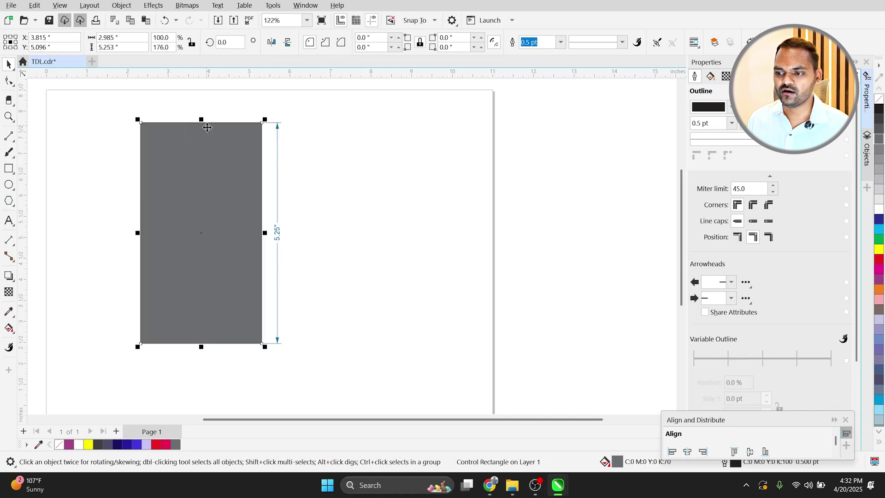
scroll(195, 289, "down", 3)
scroll(209, 249, "up", 5)
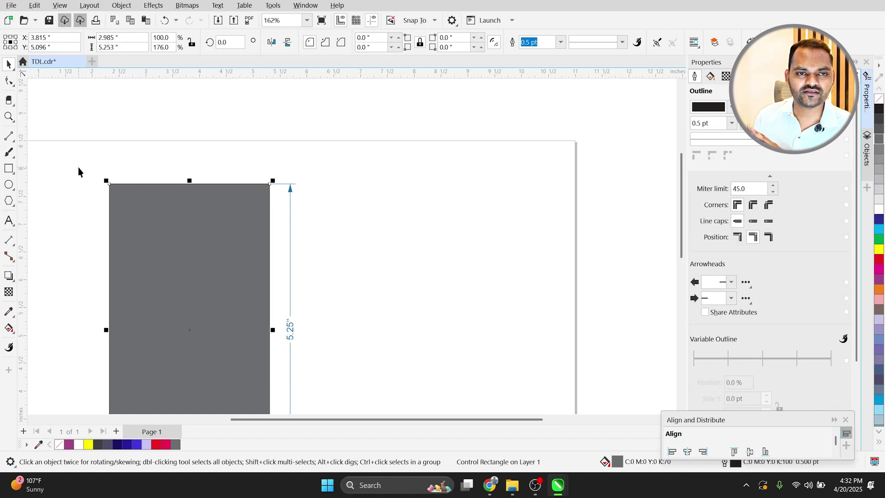
- Add a Parallel Dimension for the rectangle's width above its top edge, and deselect it
left_click(8, 239)
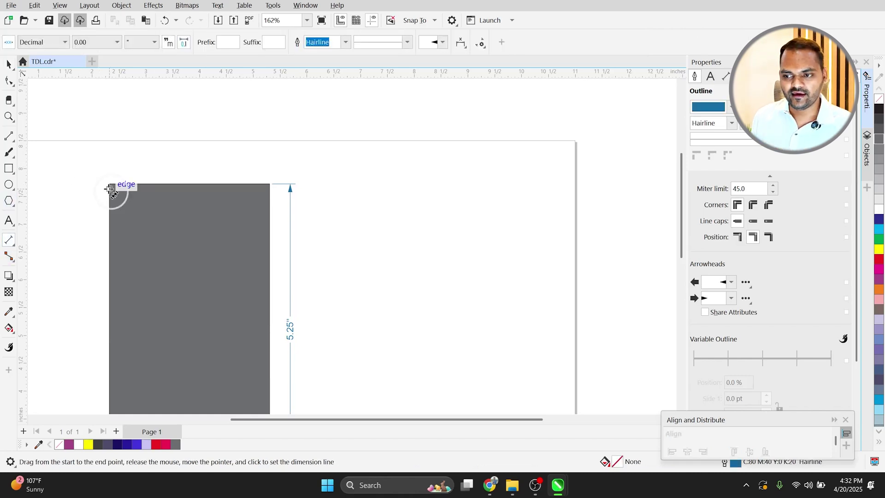
left_click_drag(111, 190, 271, 191)
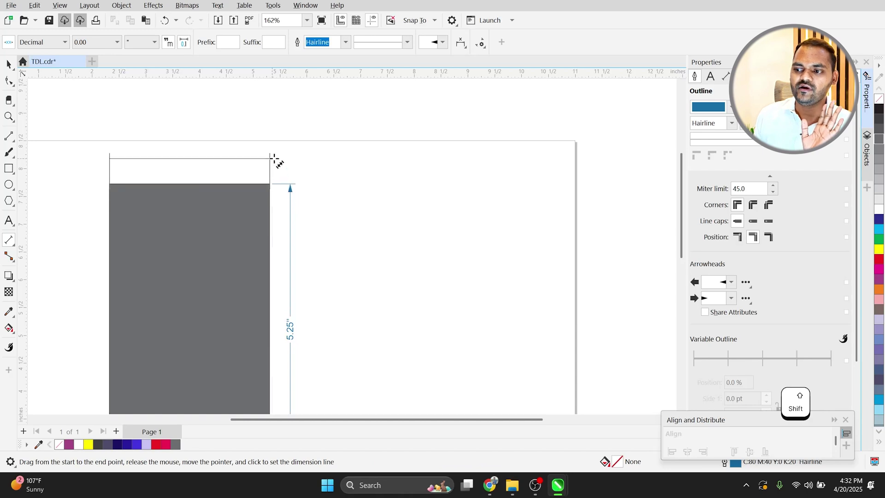
left_click(274, 166)
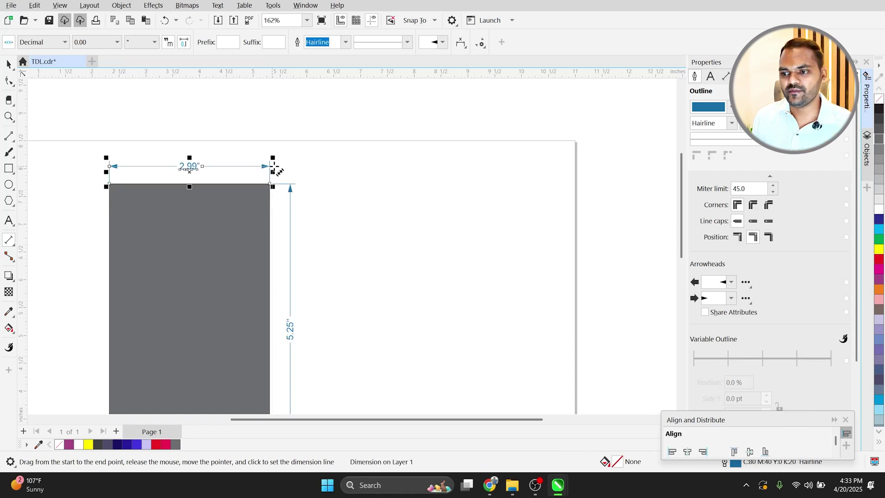
key("ctrl+space")
left_click(317, 172)
scroll(221, 154, "down", 6)
scroll(219, 173, "up", 4)
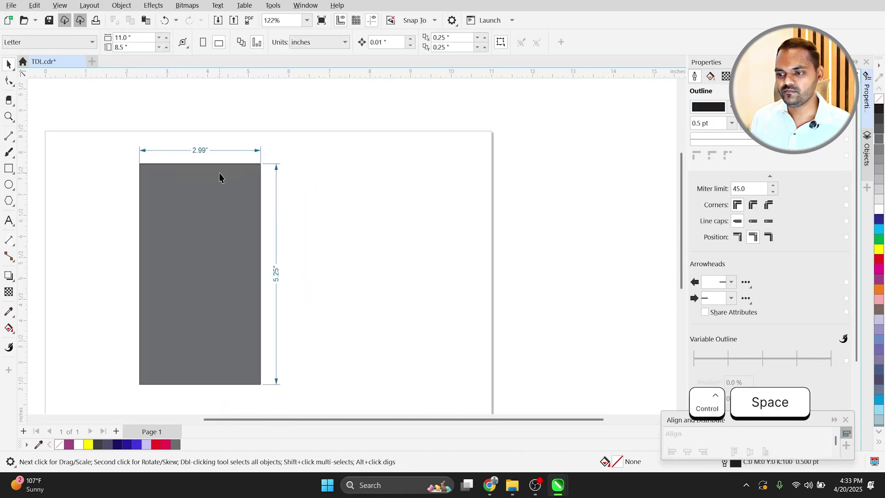
- Stretch the rectangle's left edge outward to a width of about 4.08 inches, and deselect it
left_click(178, 201)
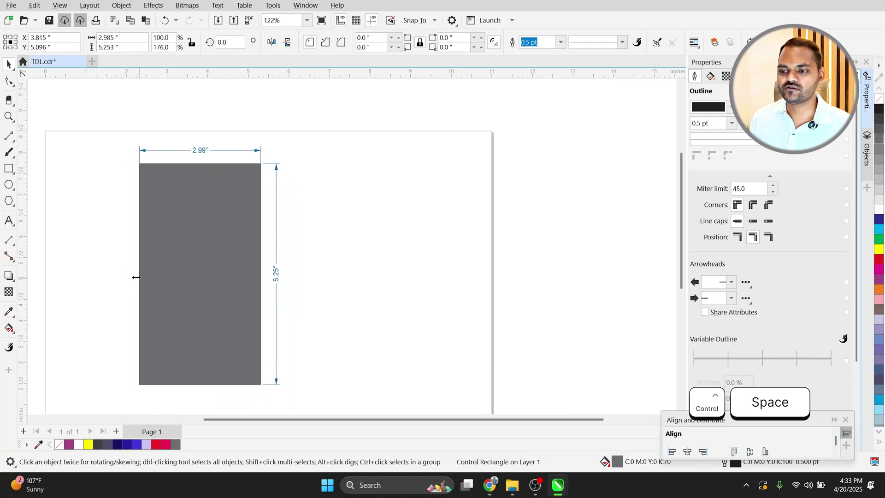
left_click_drag(140, 274, 93, 274)
key("ctrl+space")
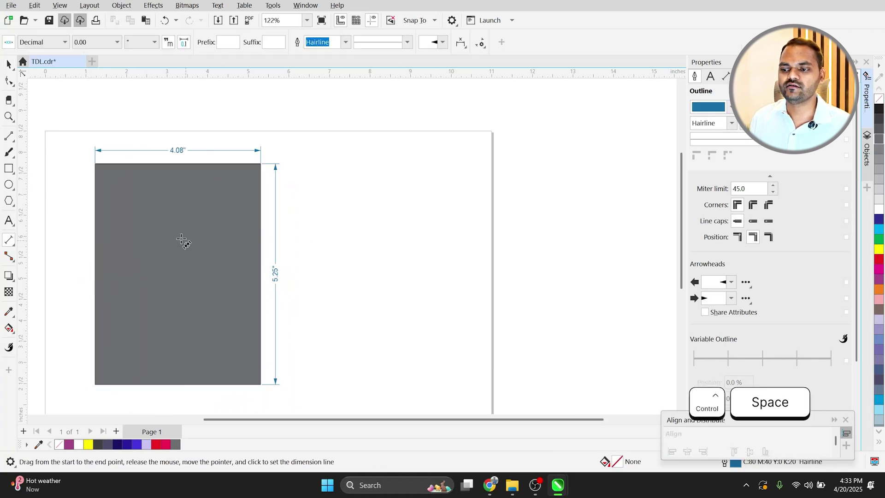
- Set the rectangle's width and height both to 4 inches, and deselect it
key("ctrl+space")
left_click(174, 211)
left_click_drag(123, 38, 64, 42)
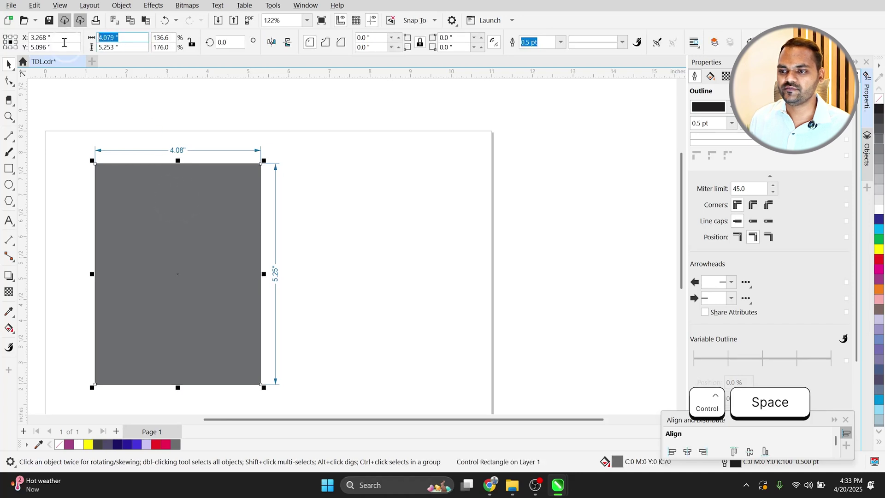
type("4")
key("Tab")
type("4")
key("Return")
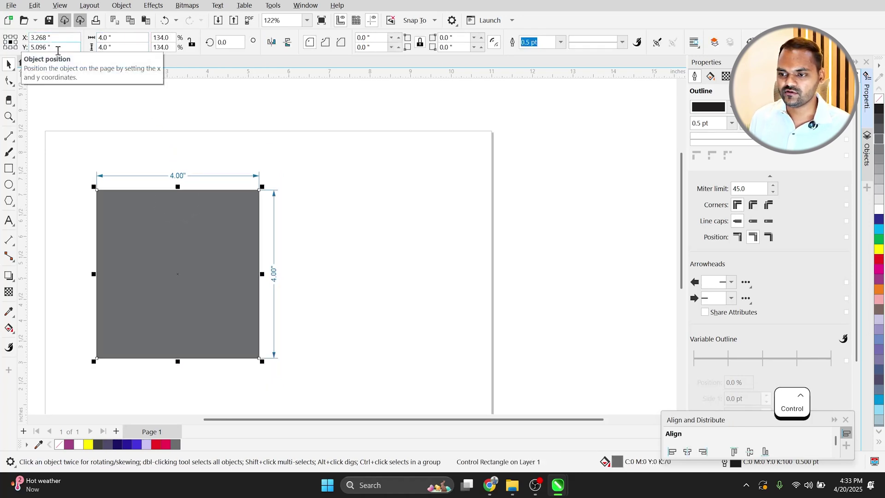
left_click(374, 138)
scroll(218, 215, "up", 2)
scroll(334, 196, "down", 2)
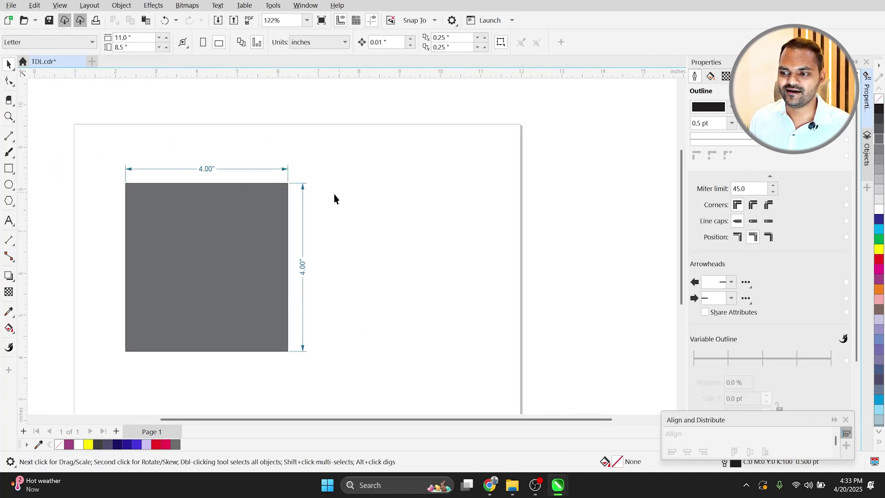
scroll(233, 244, "up", 1)
- Switch to the lesson PDF in Chrome, highlight the "Separate Font : Ctrl+K" line, and return to CorelDRAW
key("alt+Tab")
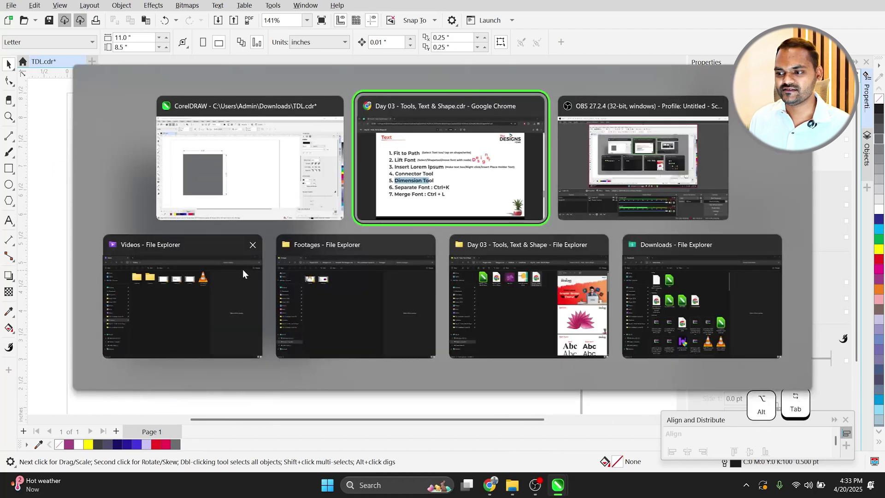
left_click_drag(178, 319, 432, 322)
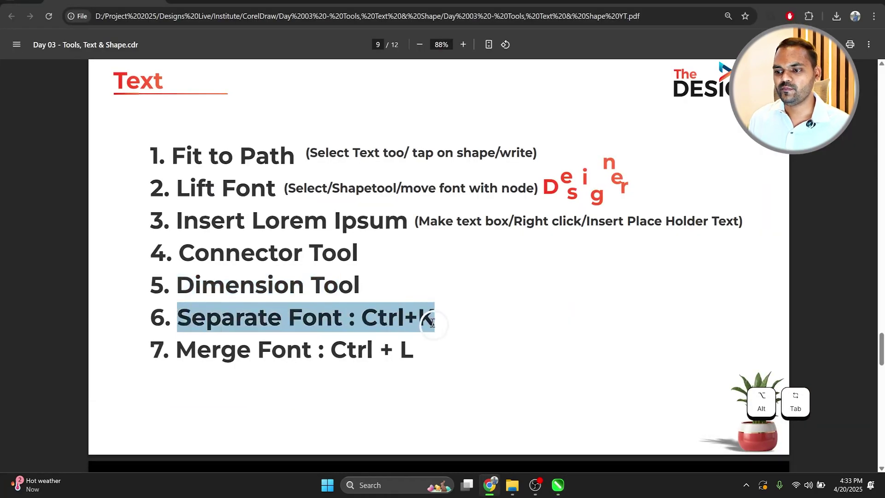
key("alt+Tab")
- Delete the rectangle and both of its dimensions from the page
scroll(103, 225, "down", 4)
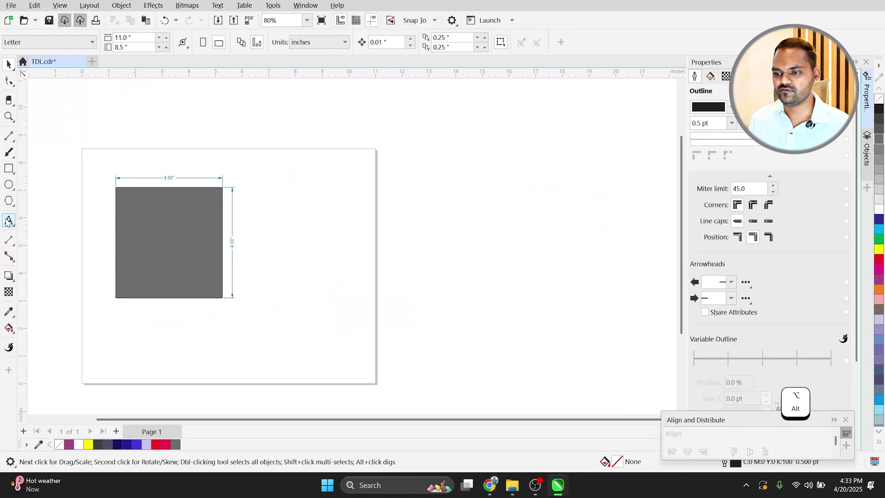
left_click(9, 221)
key("ctrl+space")
key("ctrl+a")
key("Delete")
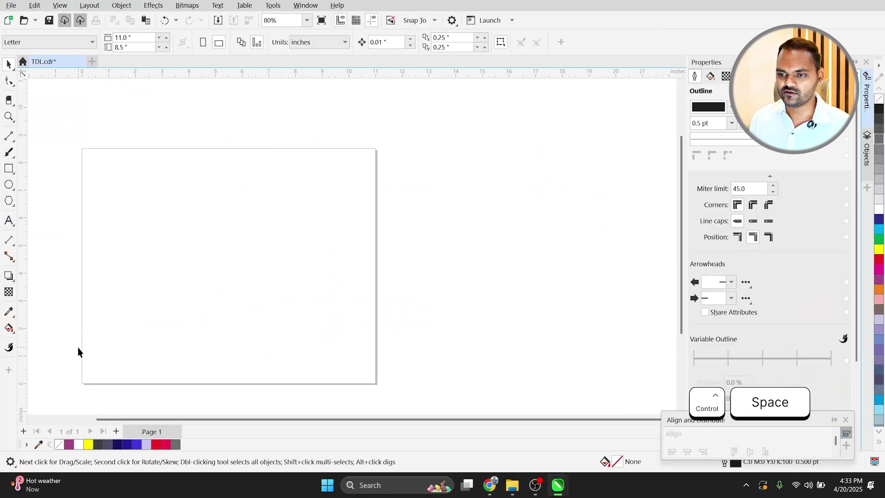
- Add artistic text in the upper part of the page reading "Hello" on one line and "Designers" on the next
left_click(120, 217)
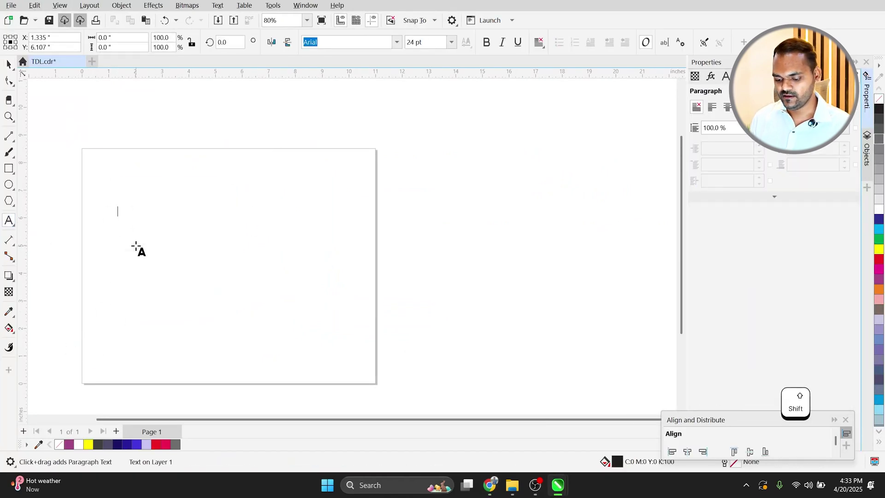
type("Hello")
key("shift+Return")
type("Designers")
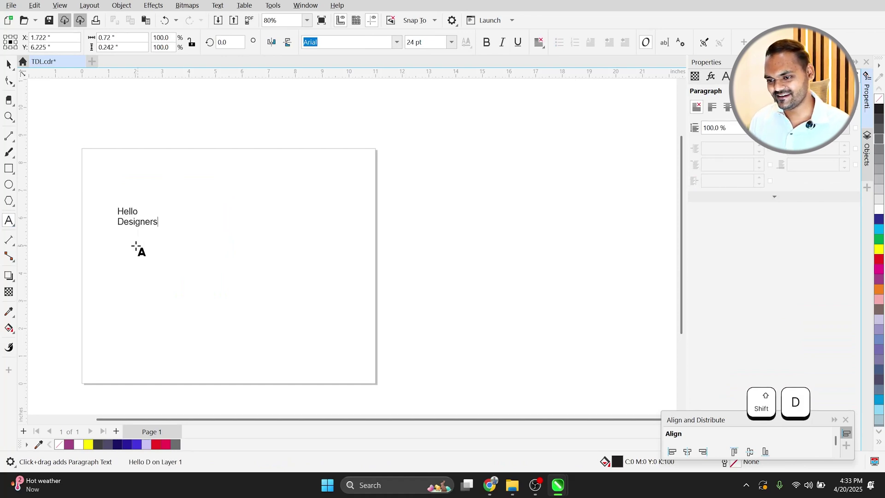
- Scale the two-line text up to about 77 pt and make it bold
key("ctrl+space")
scroll(131, 227, "up", 1)
left_click_drag(172, 230, 305, 293)
left_click(486, 42)
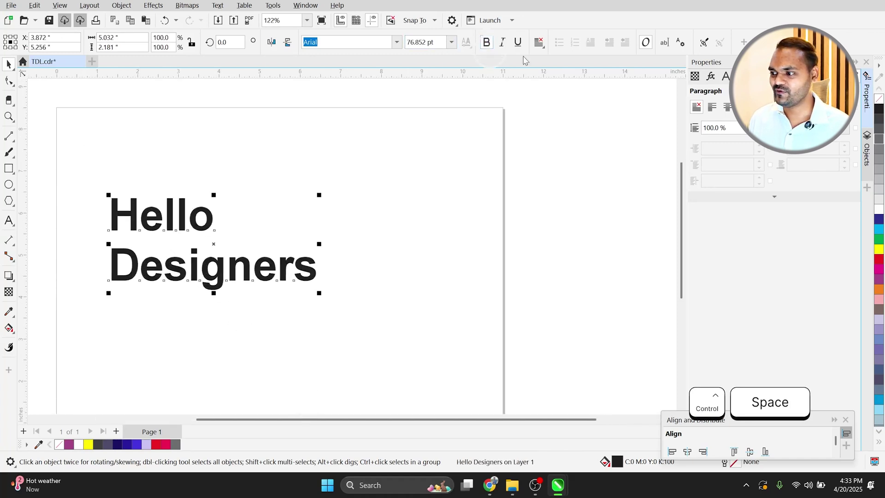
- Show the object list, break the two-line text apart into separate Hello and Designers lines, and check each one
left_click(867, 155)
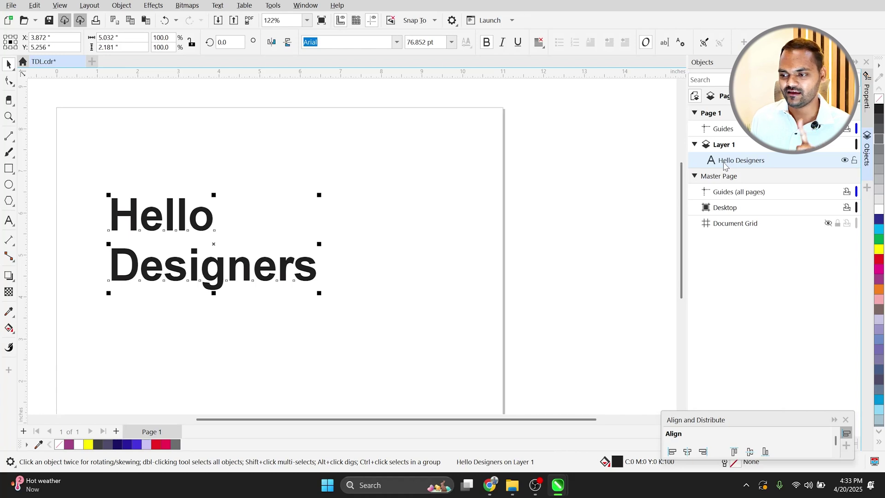
left_click(304, 267)
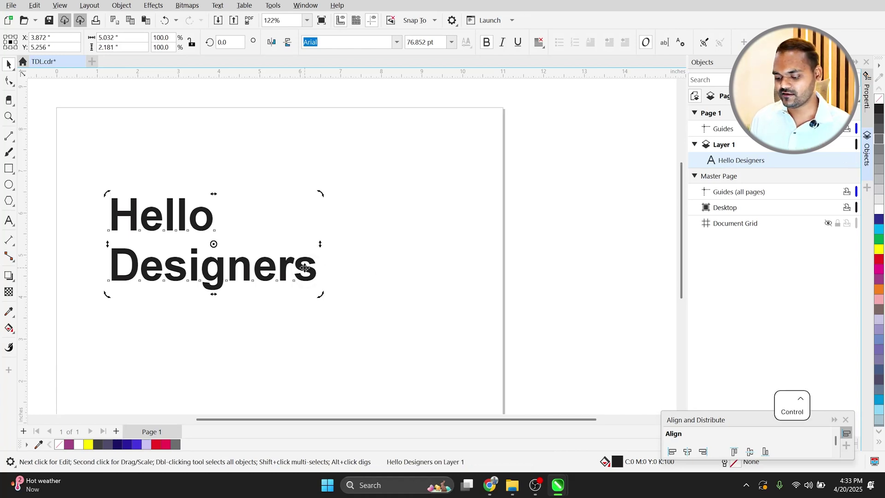
key("ctrl+k")
left_click(323, 222)
left_click(171, 215)
left_click(196, 270)
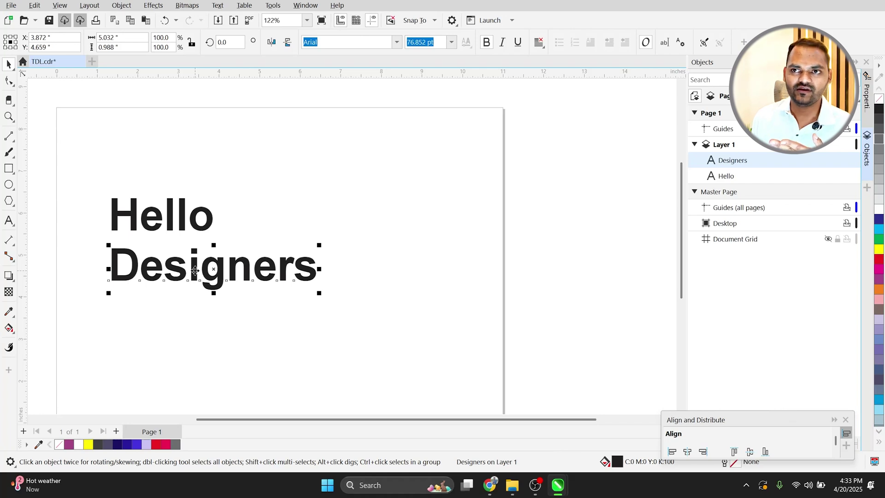
left_click(726, 176)
left_click(727, 166)
left_click_drag(359, 145, 165, 231)
- Break the words Hello and Designers apart into individual letters, selecting Hello's letters one by one to check them
left_click(150, 212)
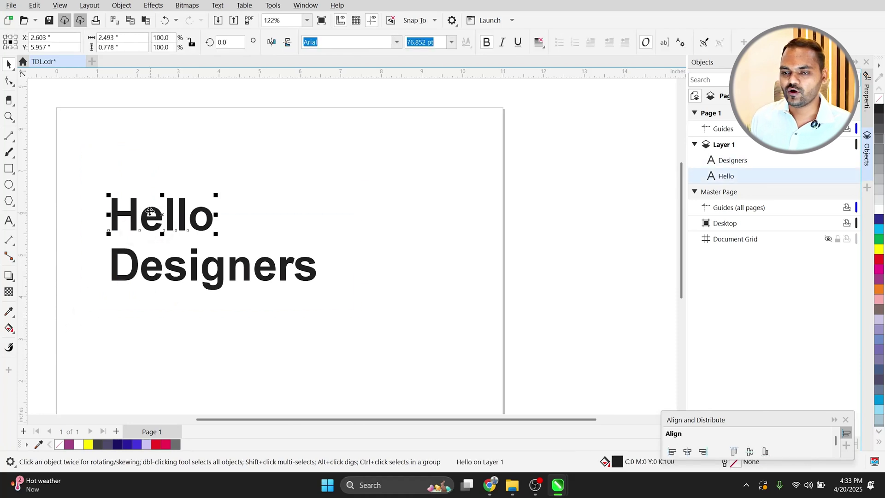
key("ctrl")
key("ctrl+k")
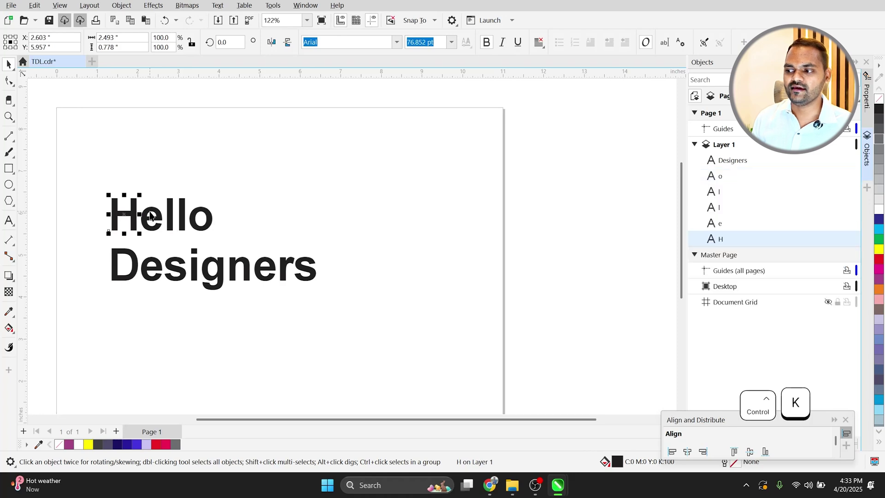
left_click(136, 216)
left_click(131, 210)
left_click(151, 227)
left_click(170, 213)
left_click(181, 215)
left_click(194, 222)
left_click(201, 186)
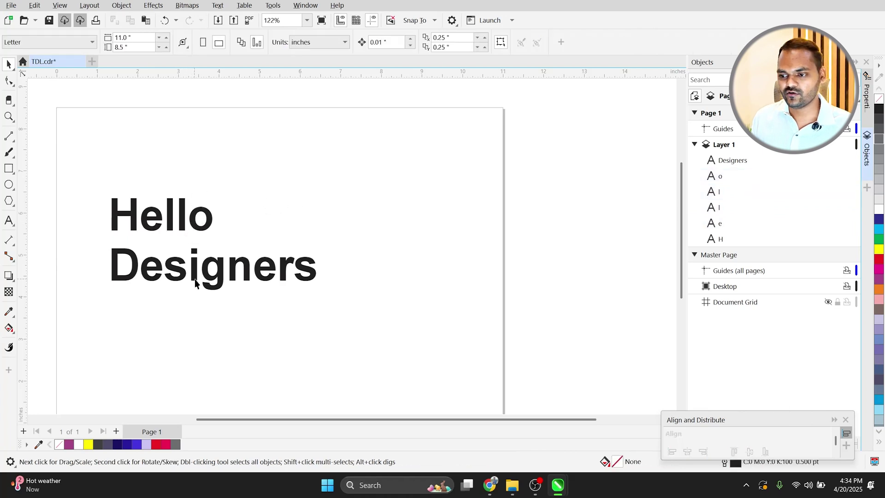
left_click(213, 280)
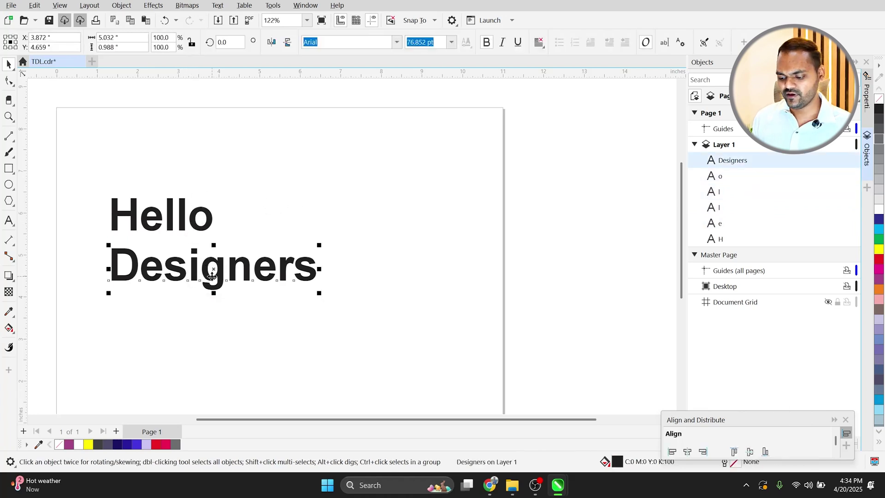
key("ctrl+k")
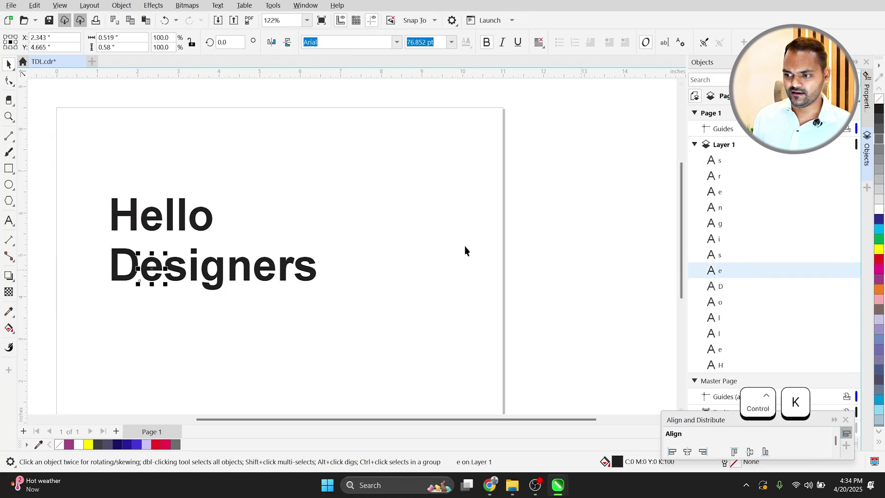
- Switch to the lesson PDF in Chrome, highlight the "Merge Font : Ctrl + L" line, and return to CorelDRAW
key("alt+Tab")
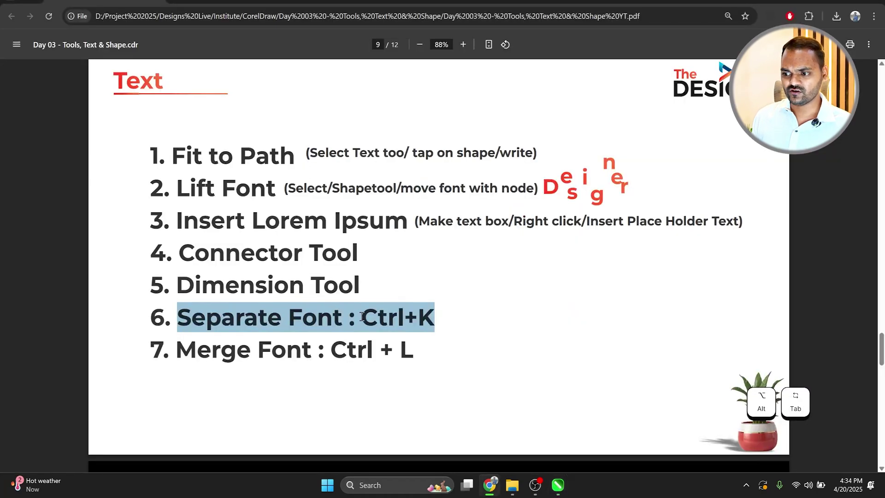
double_click(397, 317)
left_click(208, 363)
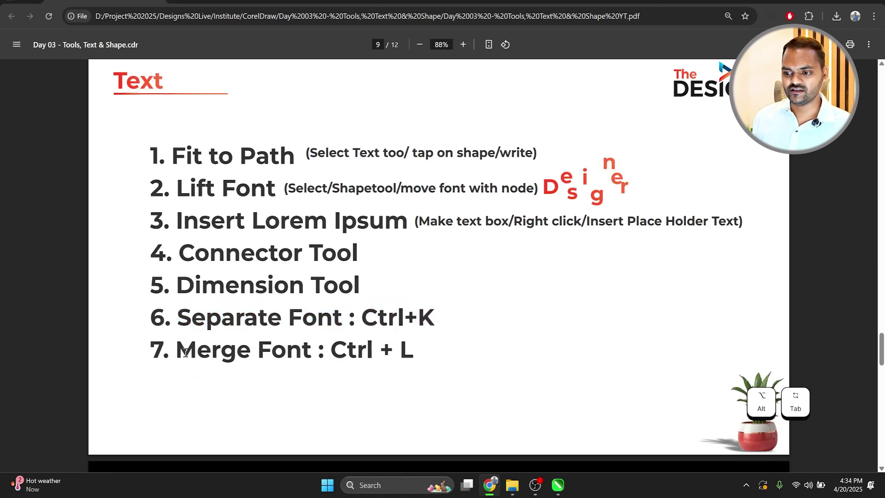
left_click_drag(175, 353, 419, 355)
key("alt+Tab")
- Combine the five separate letters of Hello into one text object in reading order, undoing the first combination
left_click_drag(104, 195, 240, 256)
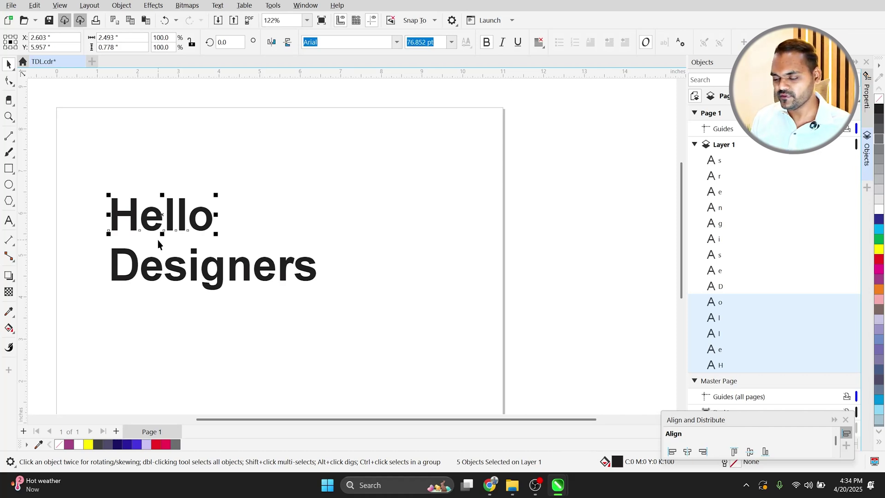
key("ctrl+l")
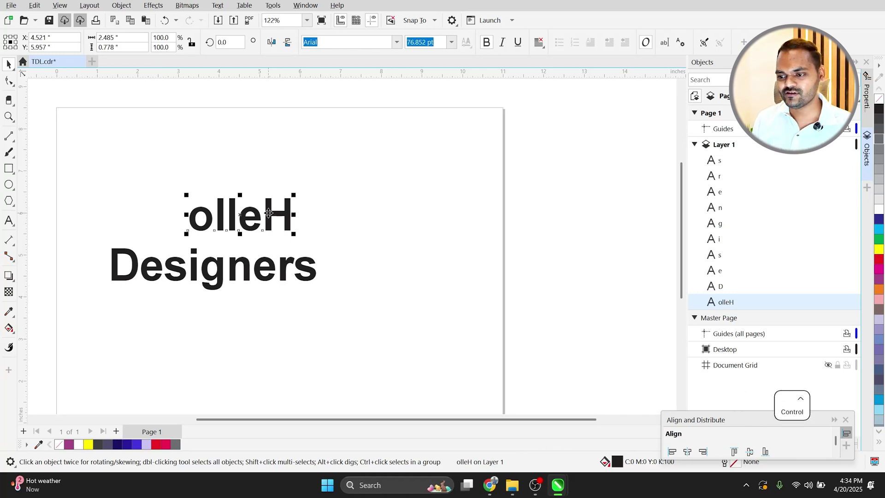
key("ctrl+z")
key("ctrl+l")
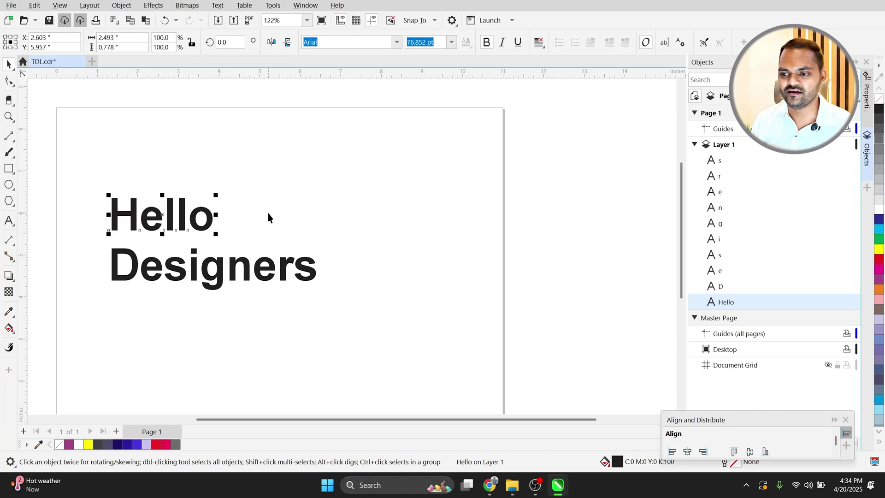
- Combine the nine separate letters of Designers into one text object in reading order, undoing the first combination
left_click_drag(432, 331, 86, 237)
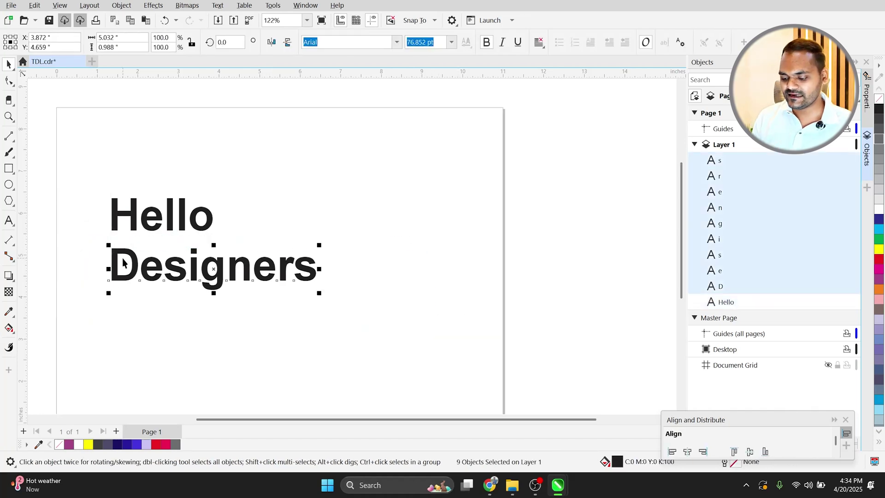
key("ctrl")
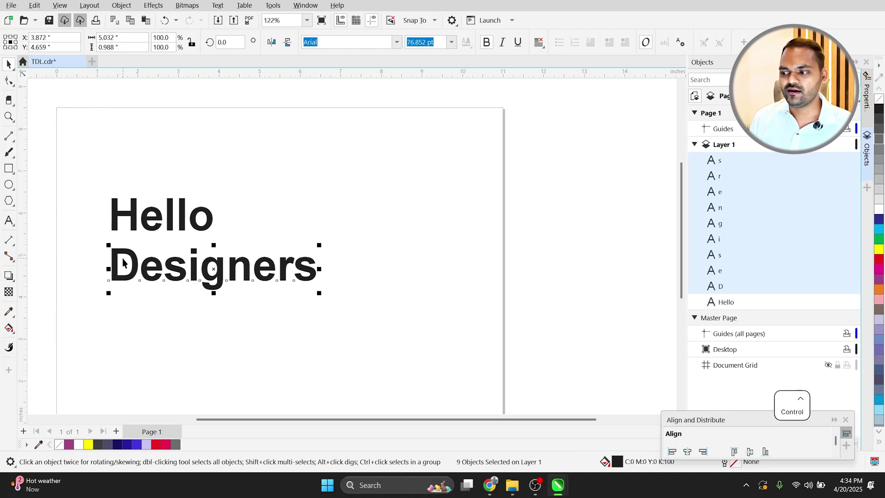
key("ctrl+l")
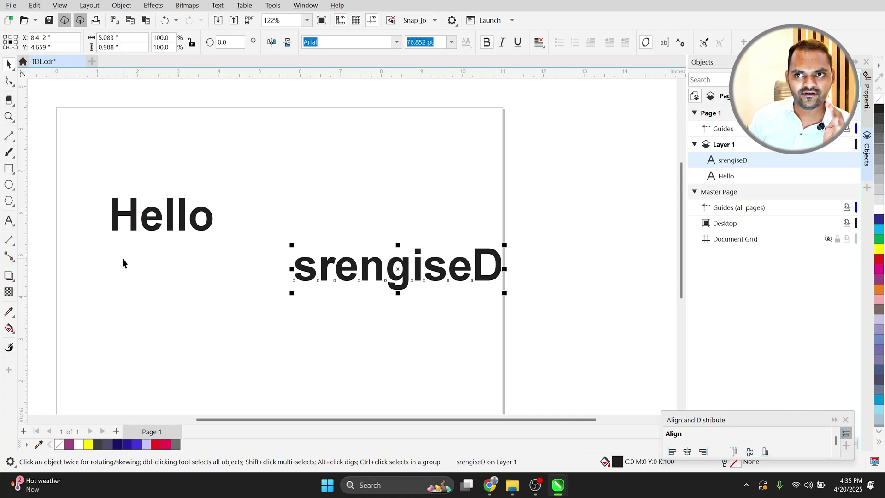
key("ctrl+z")
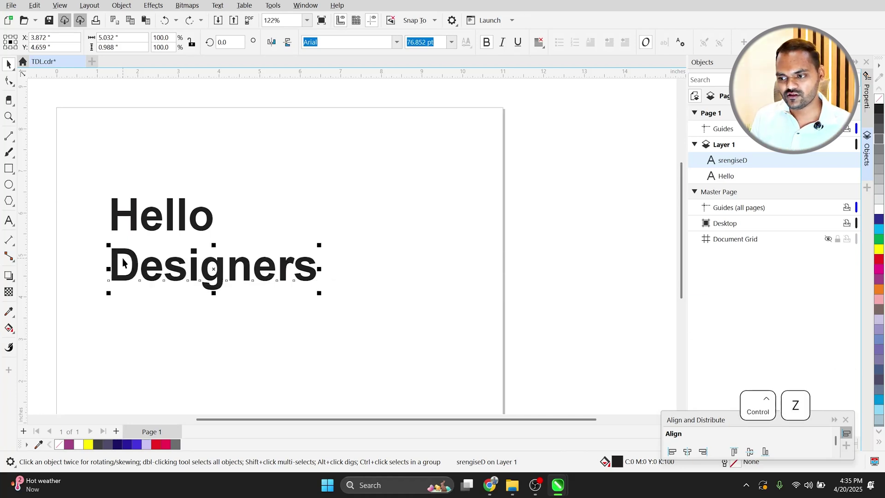
key("ctrl+l")
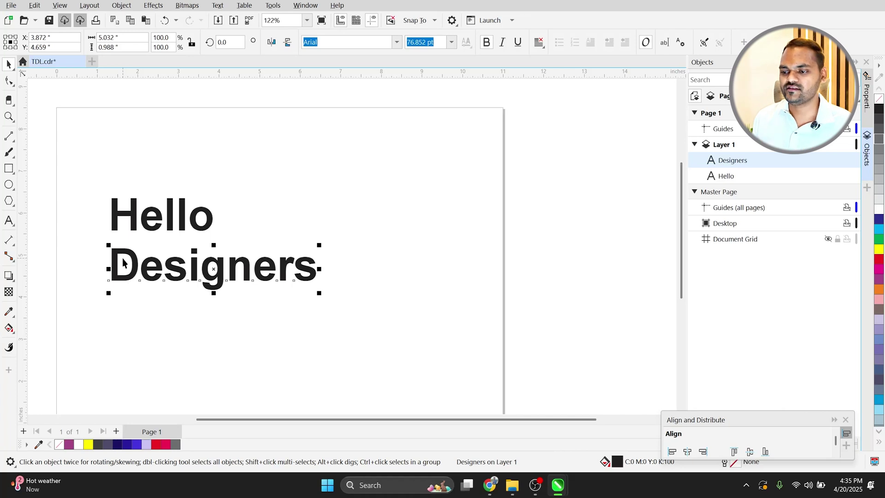
- Select both the Hello and Designers texts to review them, and switch back to the lesson PDF in Chrome
left_click_drag(378, 337, 20, 144)
scroll(244, 279, "up", 2)
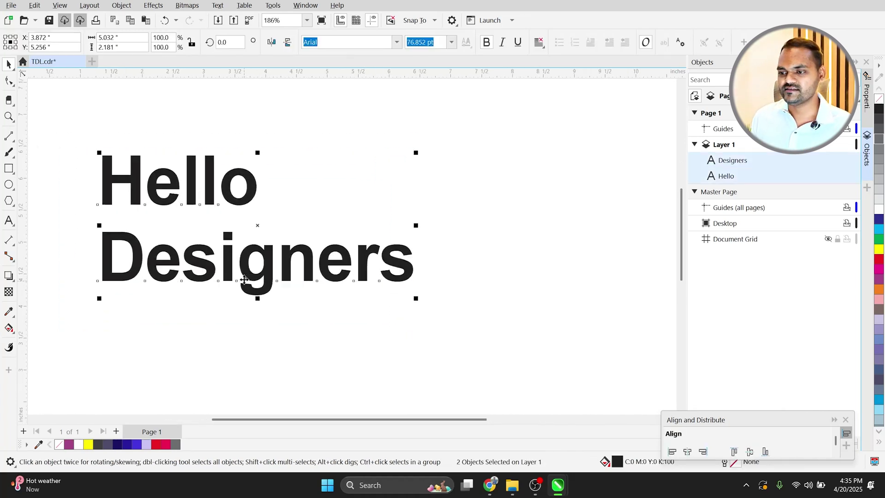
scroll(244, 279, "down", 3)
key("alt+Tab")
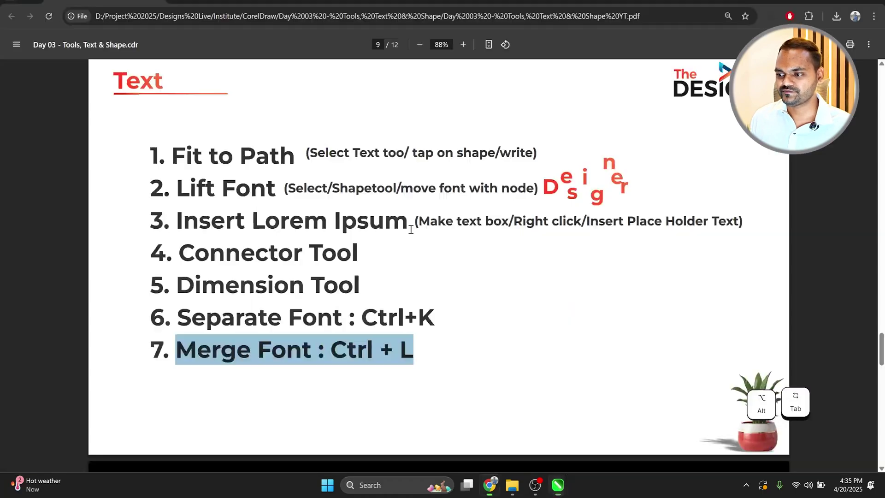